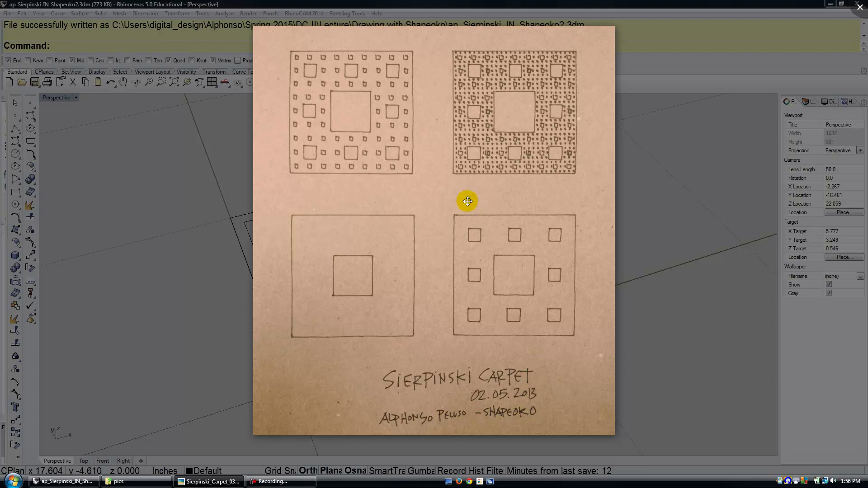
Advance through the Sierpinski_Carpet photos to the overhead shot of the Shapeoko plotter bed
key(Left)
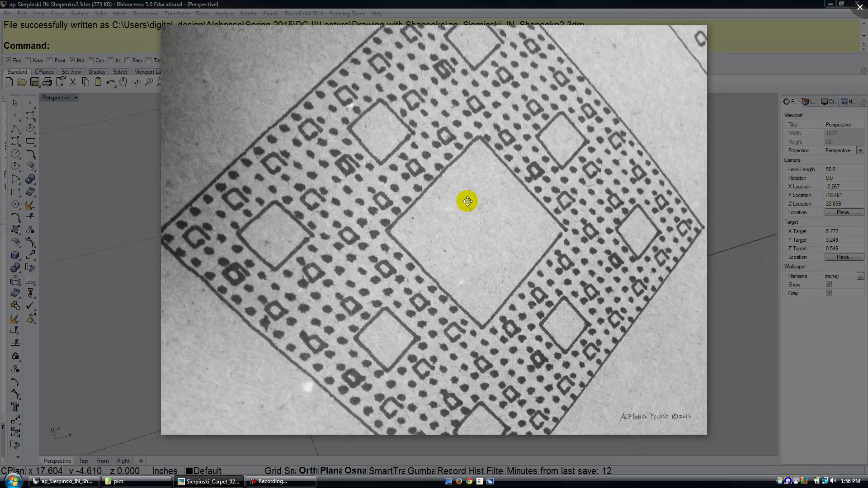
key(Left)
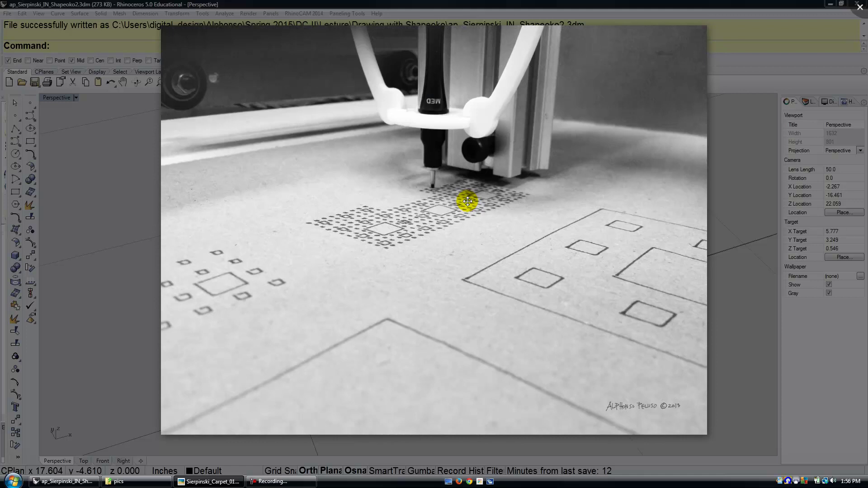
key(Left)
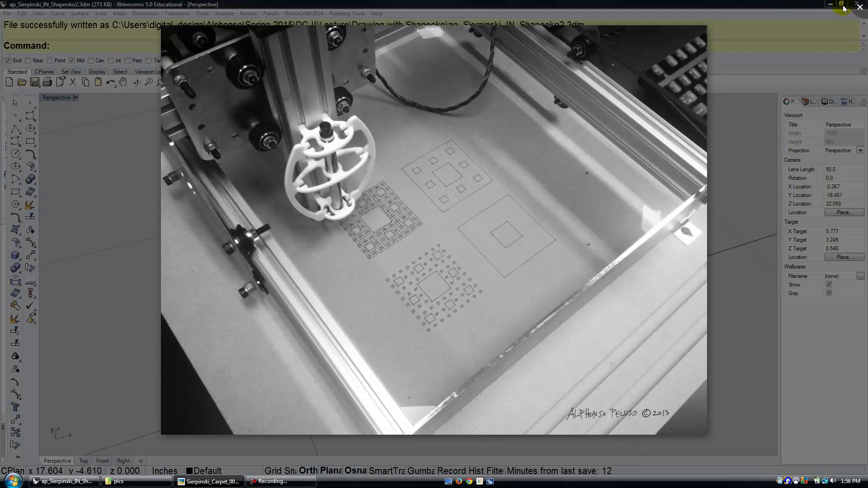
Close the photo viewer and bring the Sierpinski carpet plate into view in Perspective
click(859, 7)
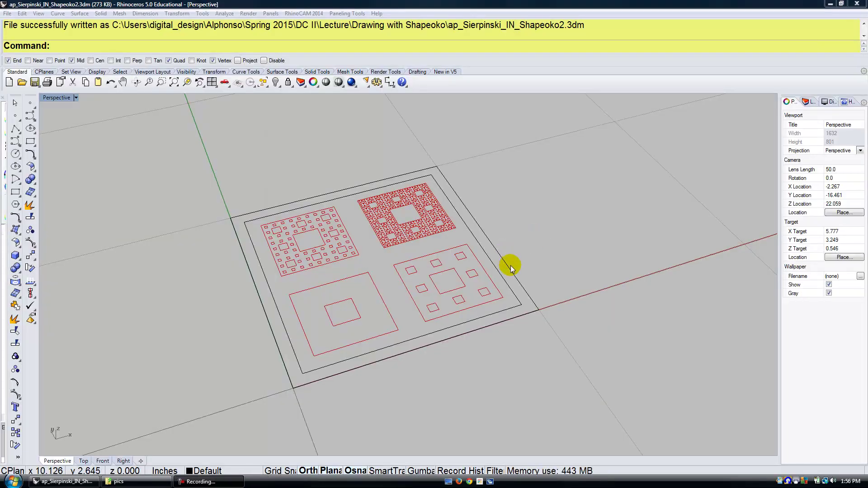
right_drag(508, 265, 511, 272)
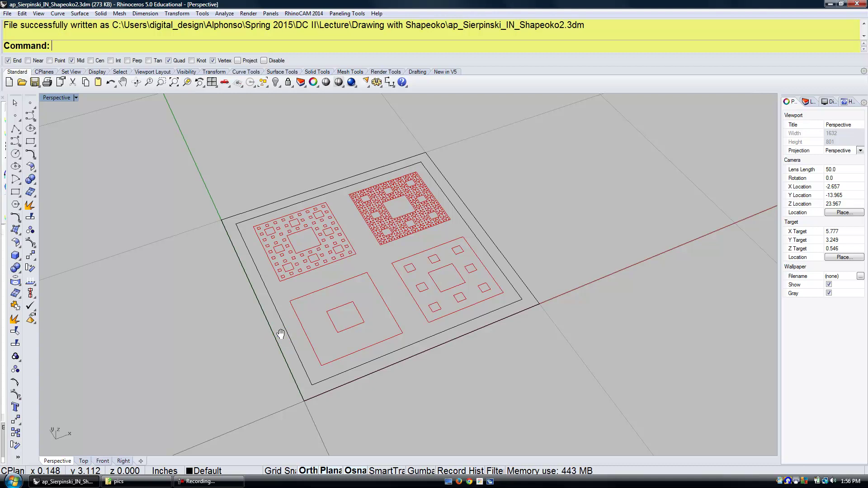
scroll(281, 335, up, 3)
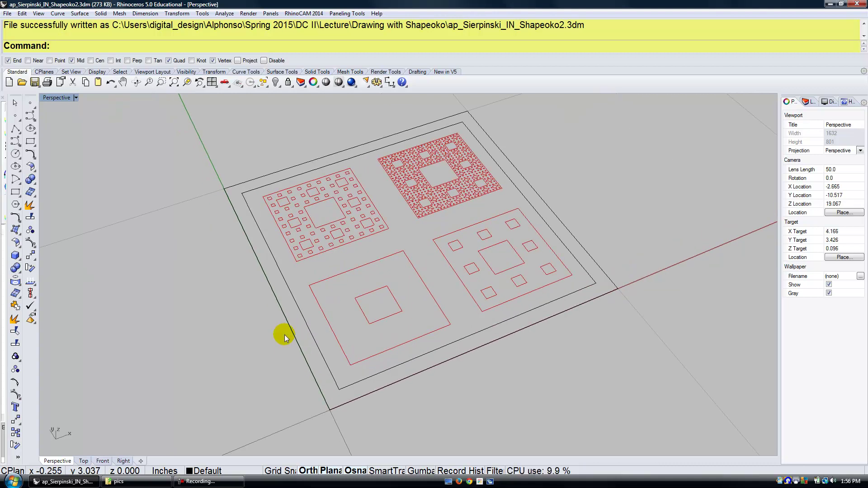
Measure the plate's bottom and left edges with Distance, confirming both are 10 inches
text(Distance)
key(Return)
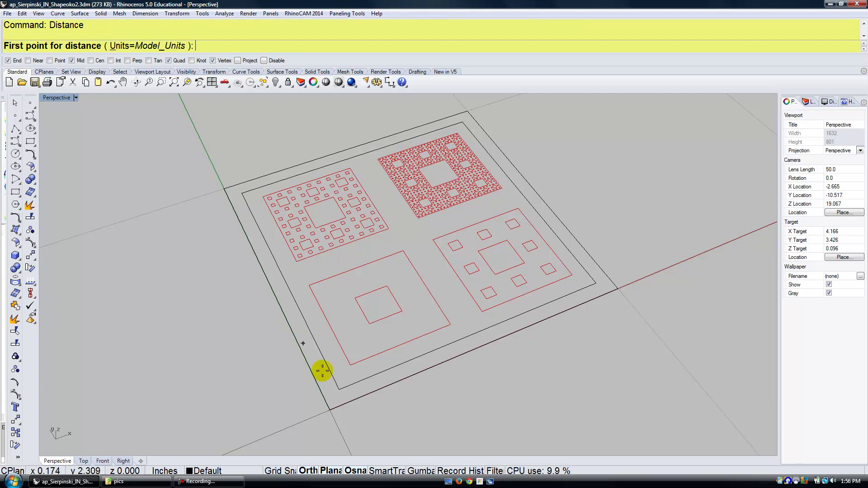
click(331, 410)
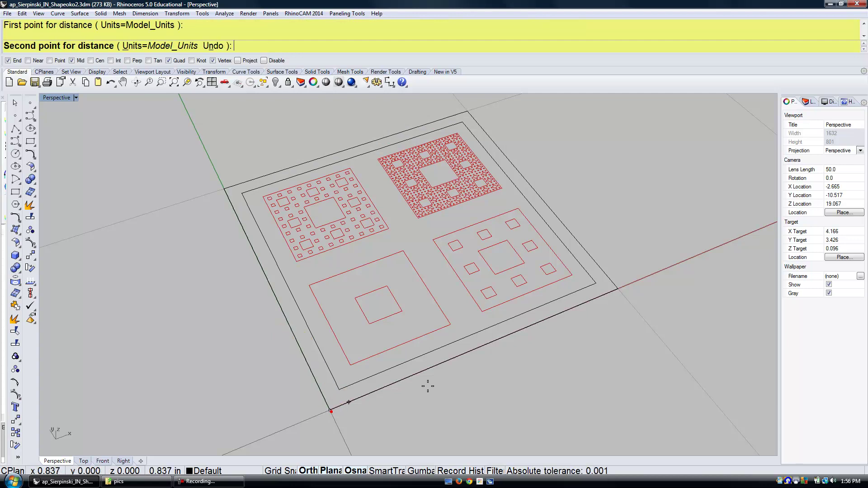
click(623, 290)
right_click(440, 397)
click(330, 410)
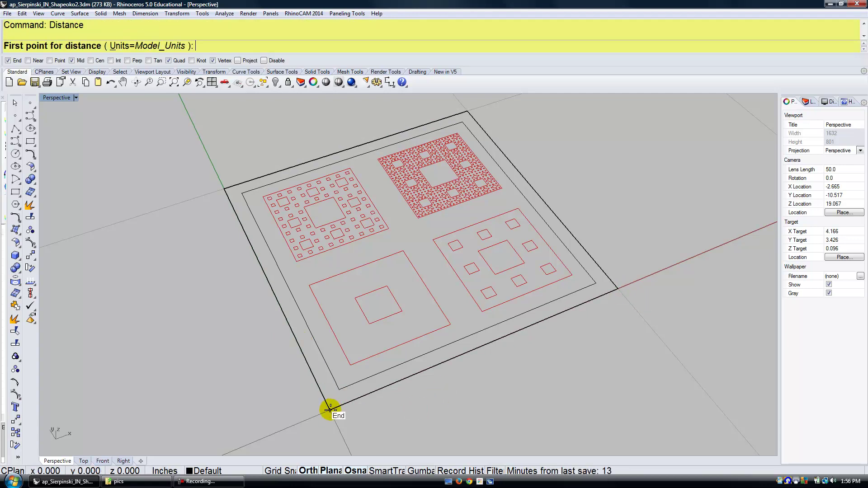
click(224, 189)
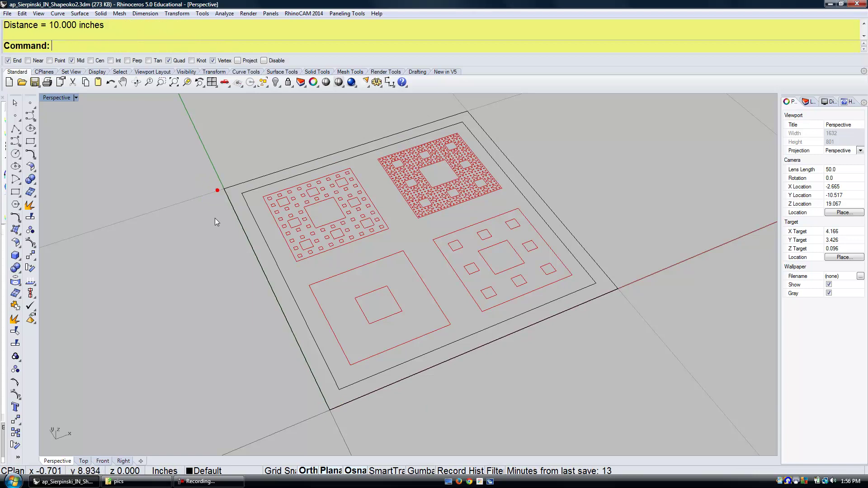
click(264, 239)
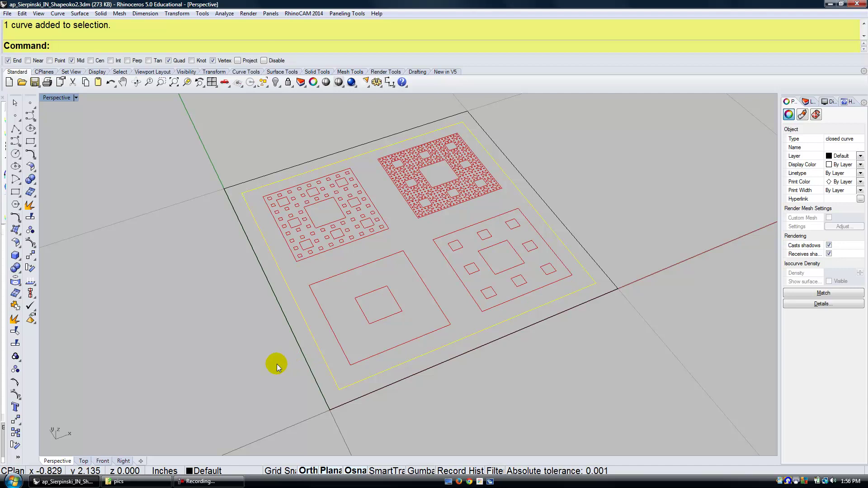
click(264, 369)
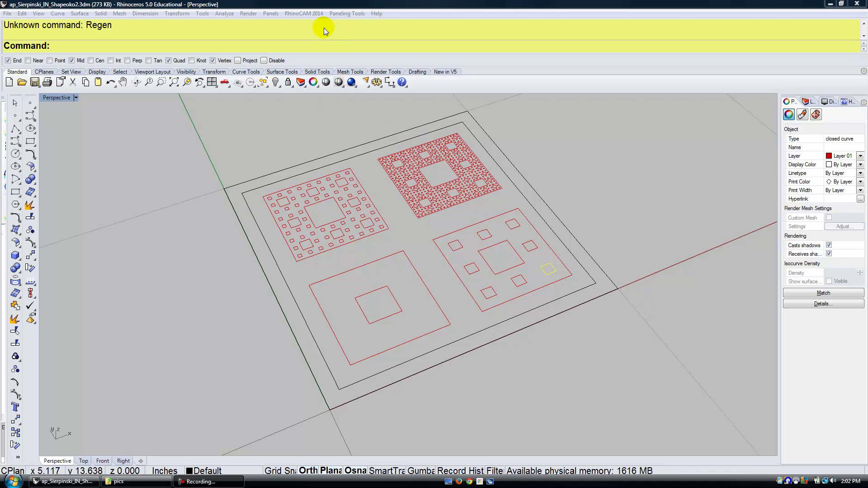
Launch the RhinoCAM 2014 MILL module, closing Machining Objects and moving the browser top-left
click(311, 14)
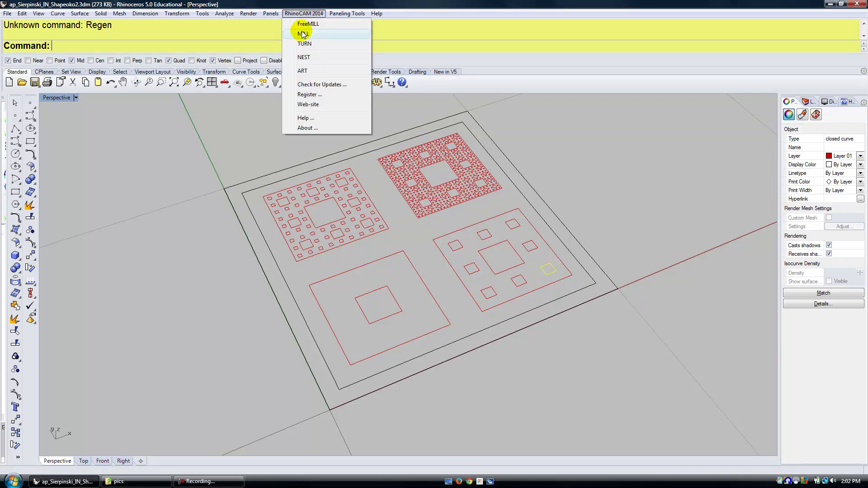
click(303, 34)
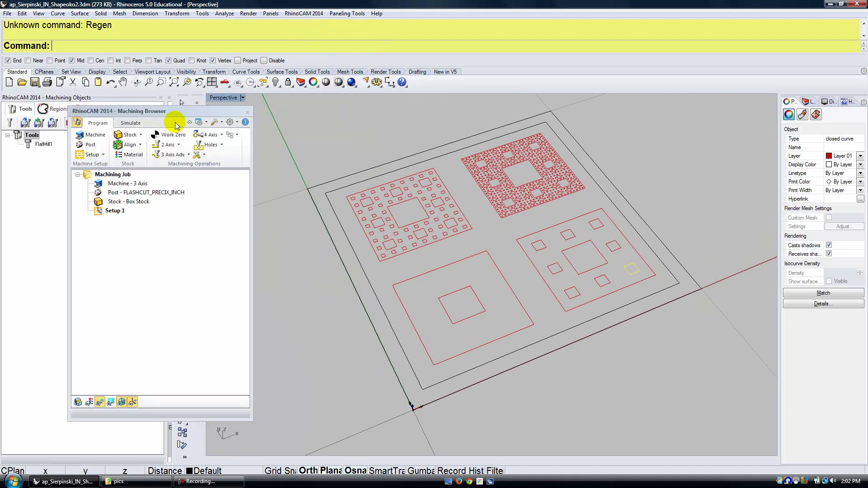
drag(183, 112, 282, 138)
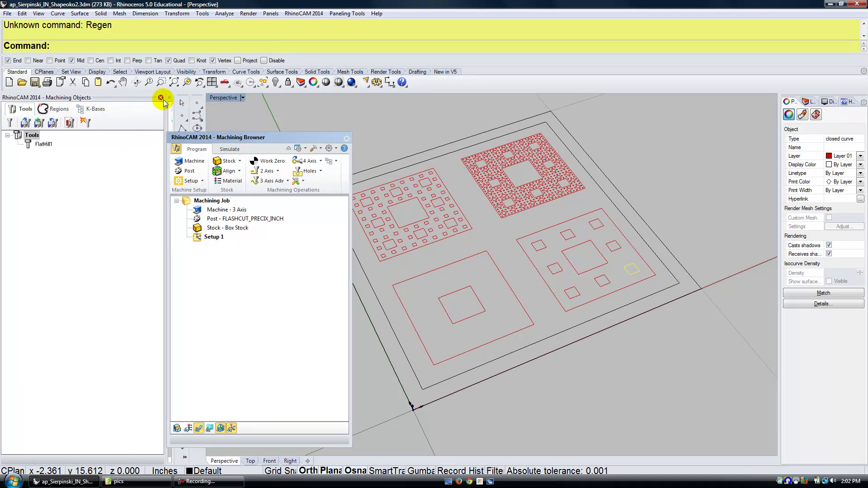
click(162, 99)
drag(220, 137, 119, 108)
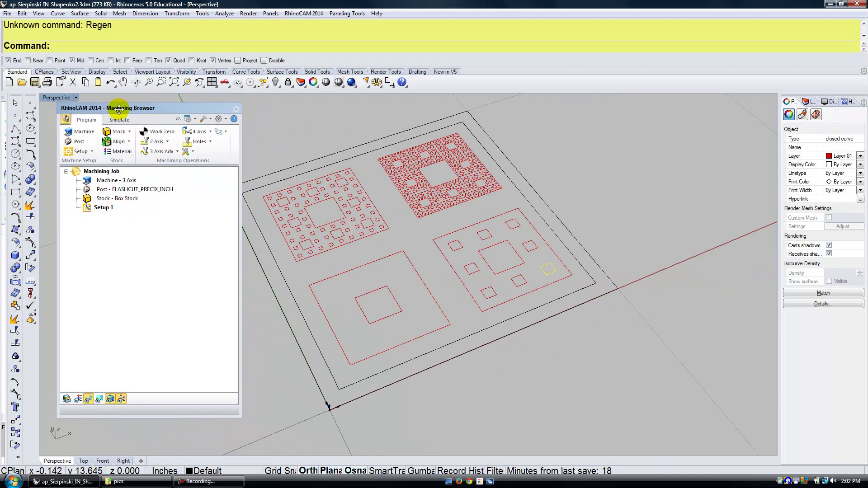
Step through the Machine - 3 Axis, Post - FLASHCUT_PRECIX_INCH and Stock - Box Stock entries
click(103, 180)
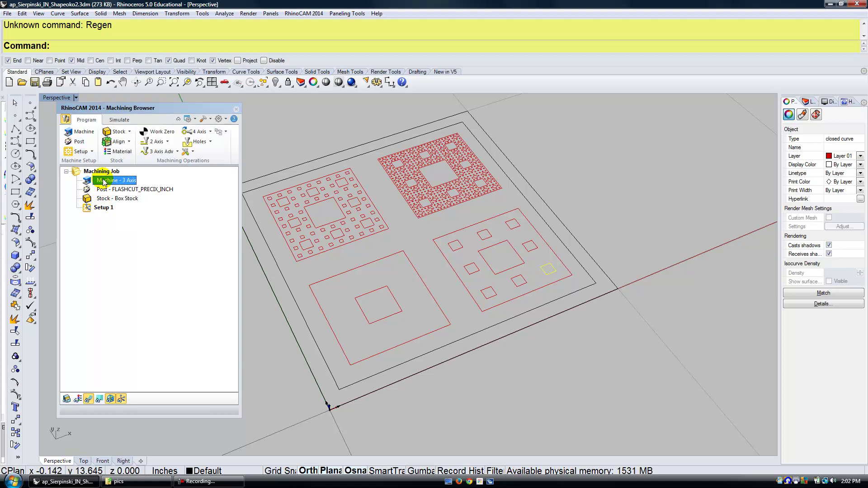
key(Down)
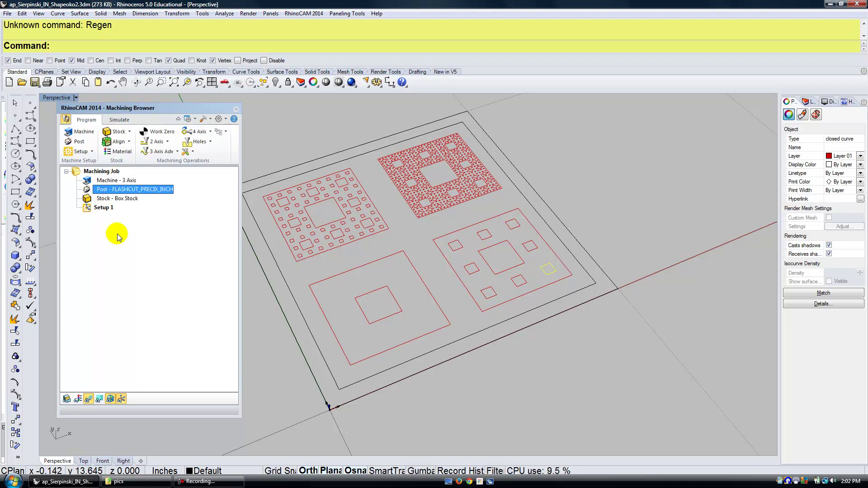
click(120, 200)
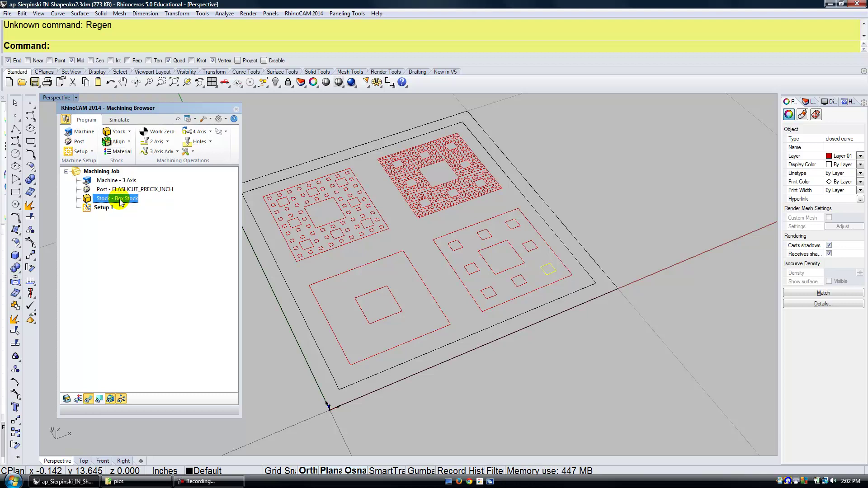
Set the box stock length and width to 10 inches and apply it
double_click(120, 199)
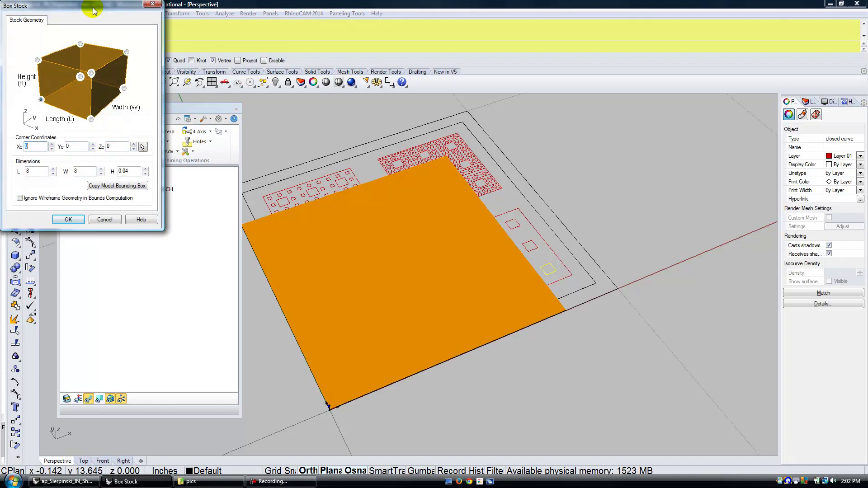
drag(95, 3, 186, 111)
click(134, 243)
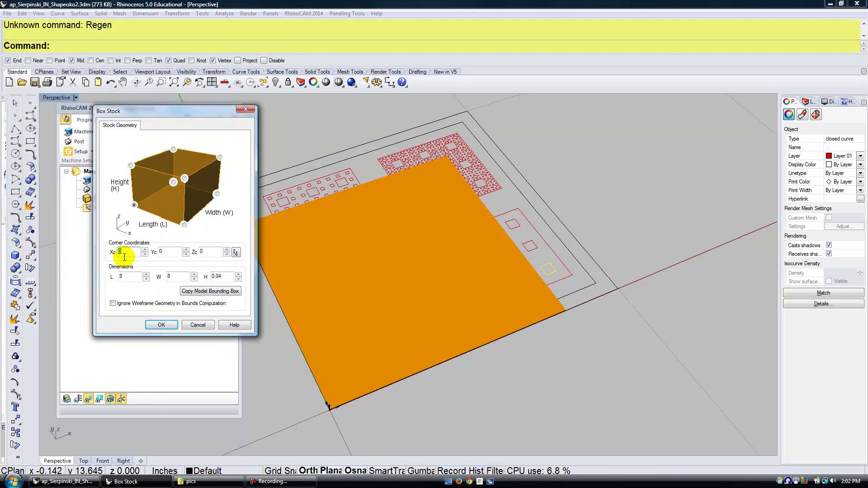
double_click(122, 276)
text(10)
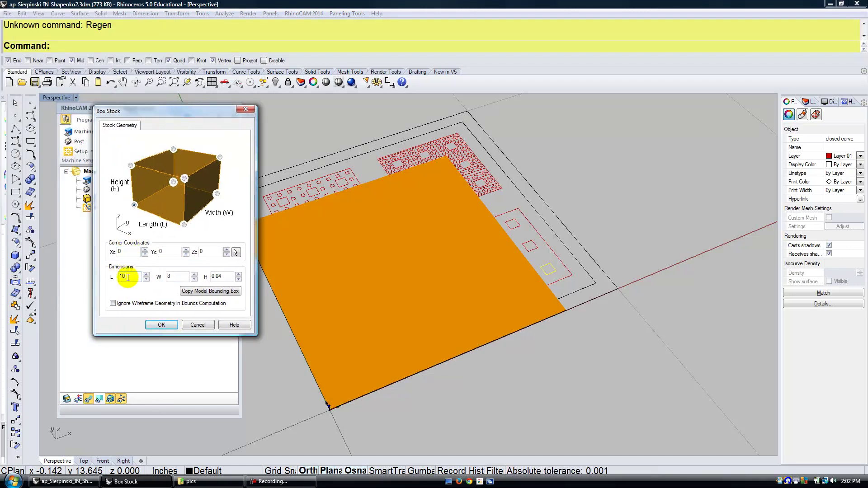
double_click(174, 277)
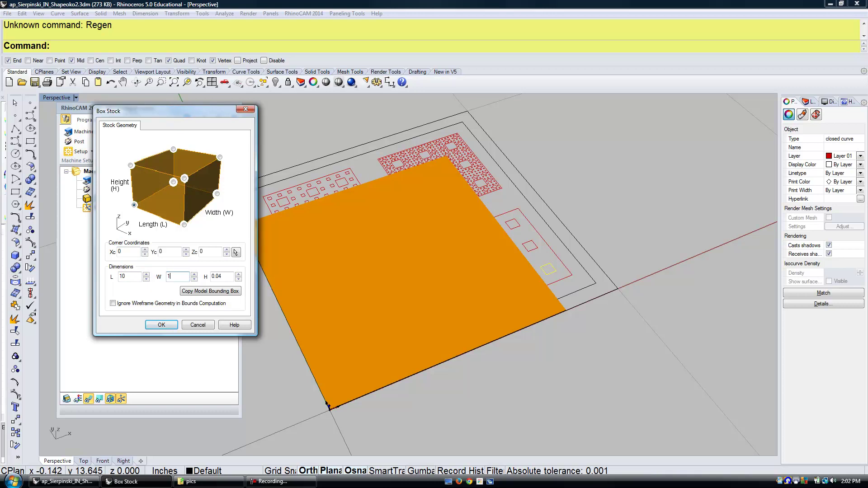
text(10)
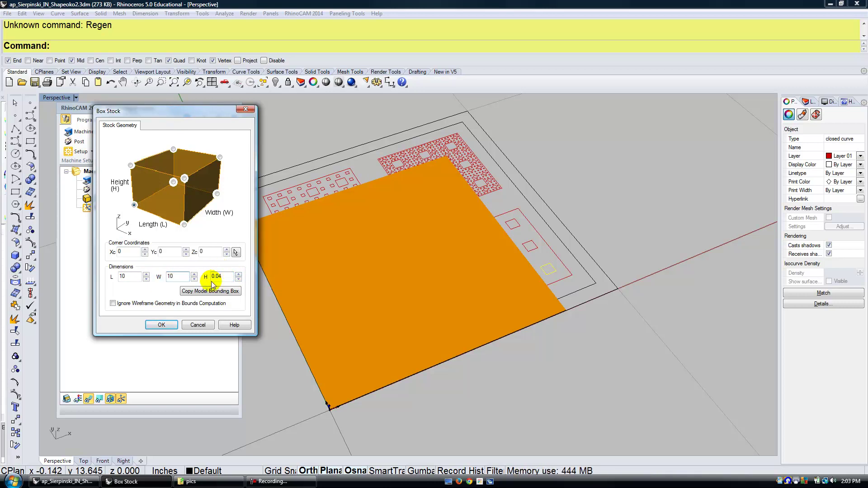
click(161, 324)
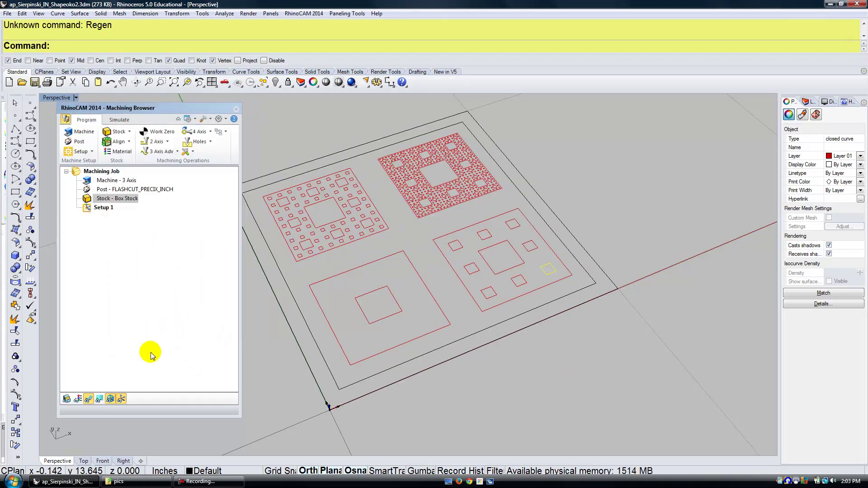
Toggle the stock box's visibility to check its size, leaving it hidden, and select Setup 1
click(64, 400)
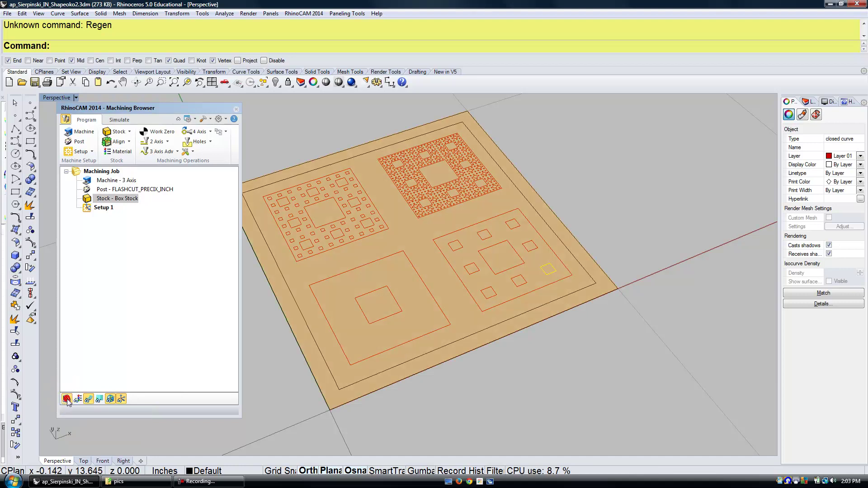
click(66, 399)
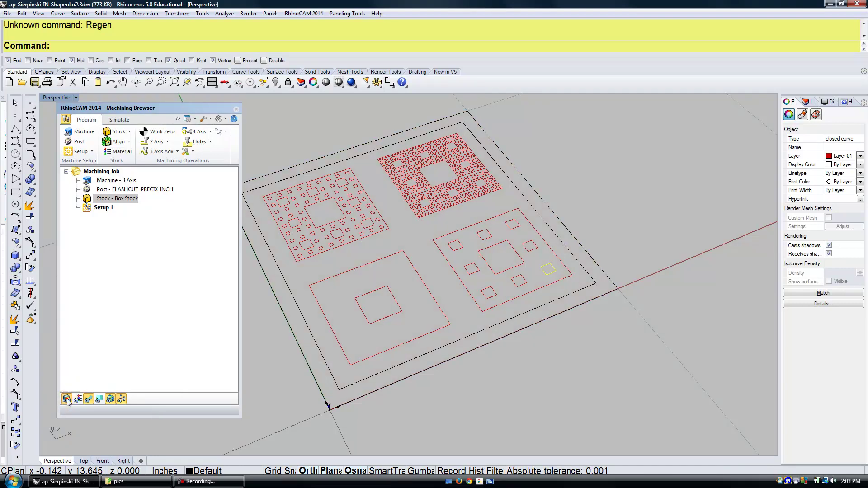
click(66, 399)
click(66, 399)
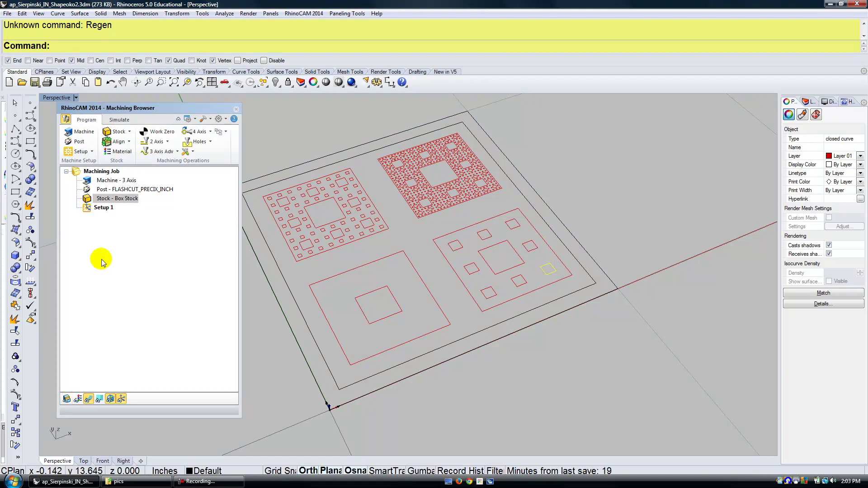
click(103, 209)
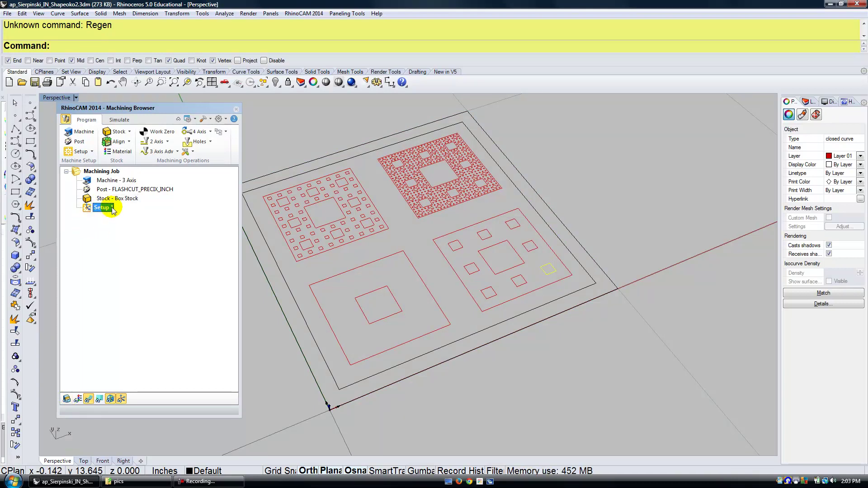
Generate a Work Zero for Setup 1 at X 0, Y 0, Z 0
click(162, 134)
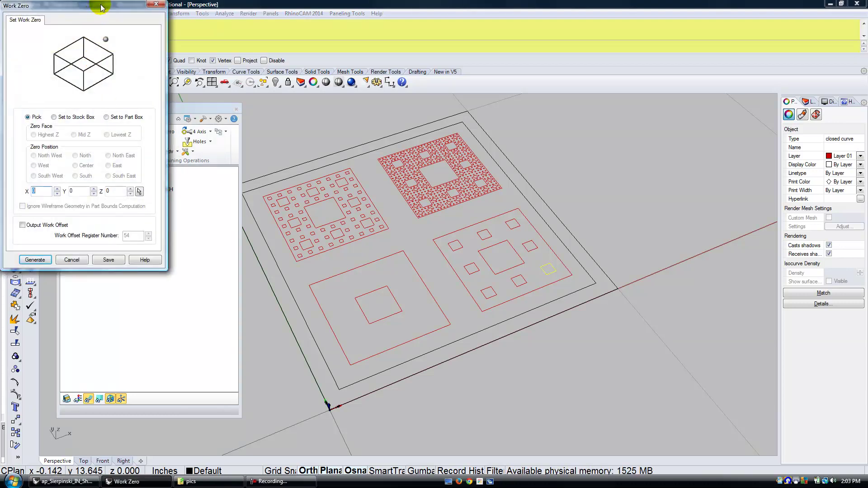
drag(100, 6, 198, 85)
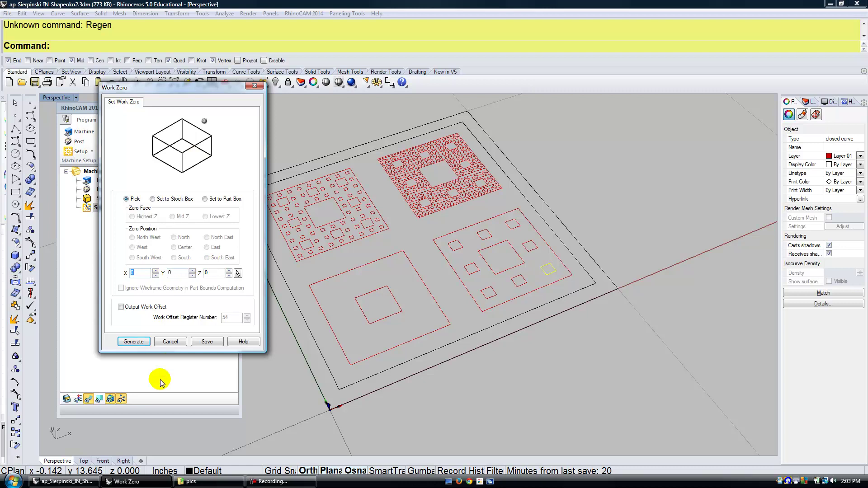
click(132, 341)
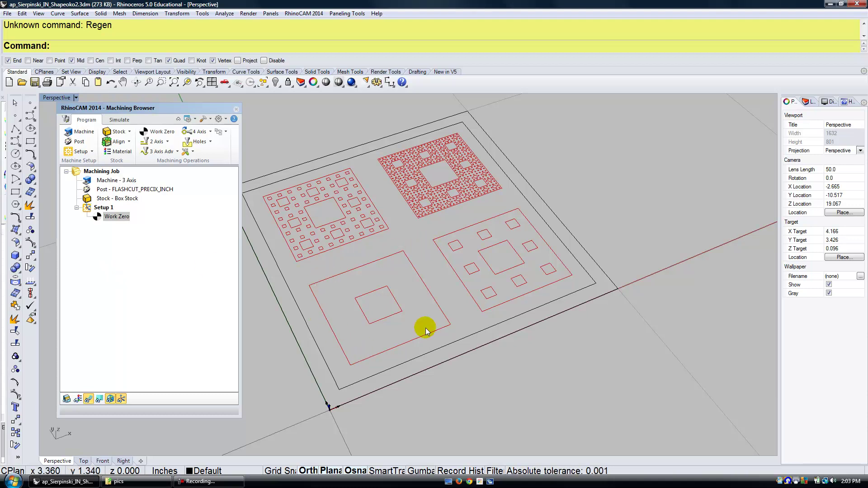
Start a new 2 Axis Engraving operation
click(168, 142)
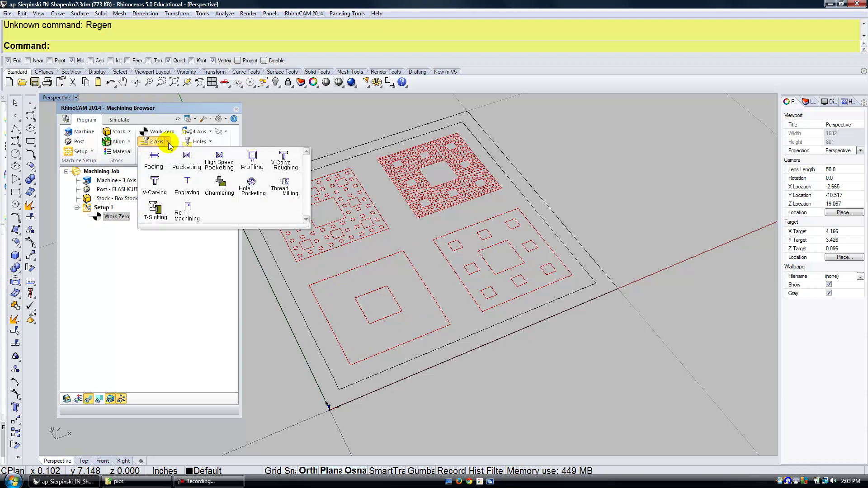
click(189, 187)
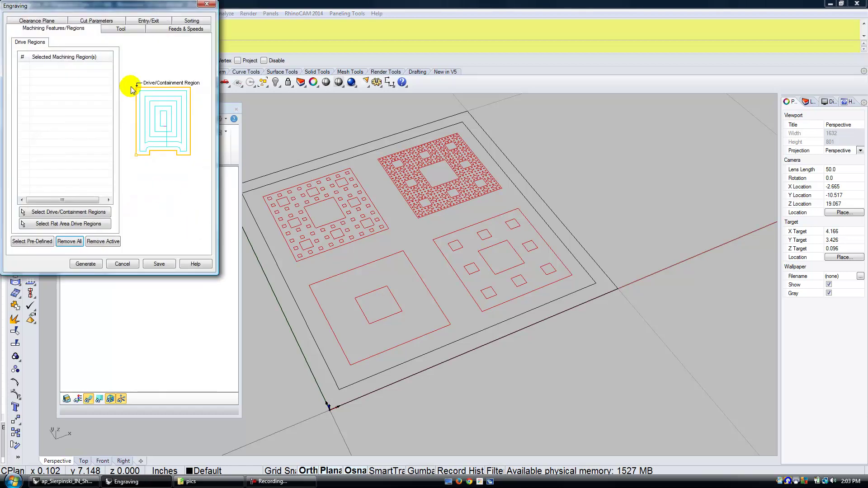
drag(143, 5, 200, 117)
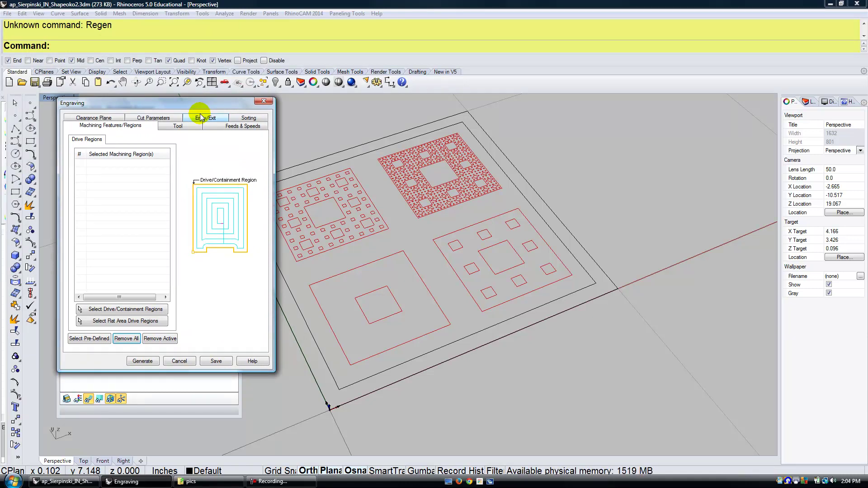
Pick the carpet curves as drive regions, excluding the two outer border rectangles
click(109, 311)
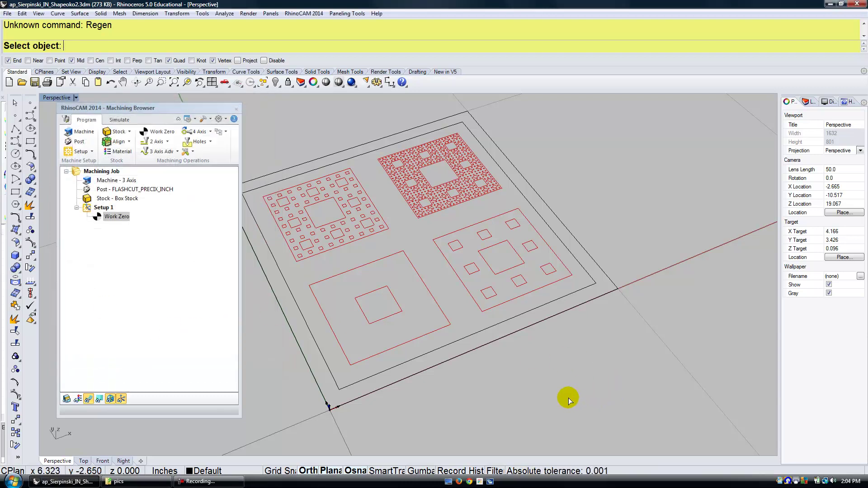
drag(568, 394, 590, 413)
drag(538, 366, 252, 126)
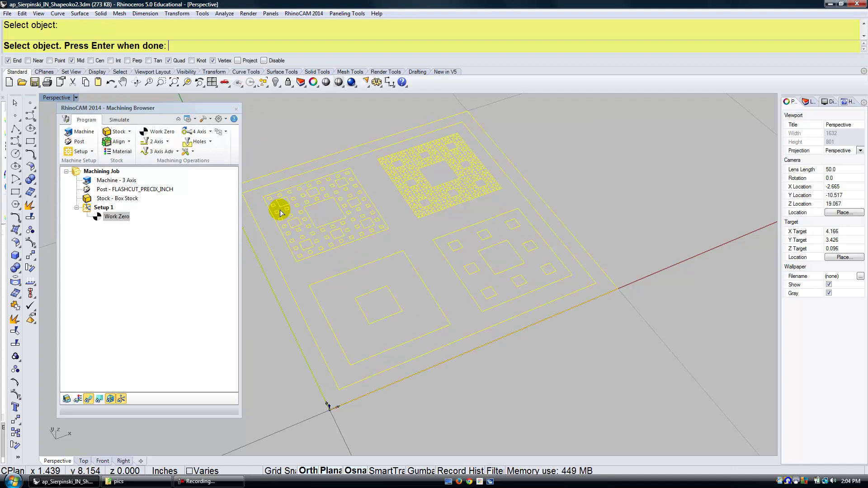
ctrl+drag(597, 333, 568, 291)
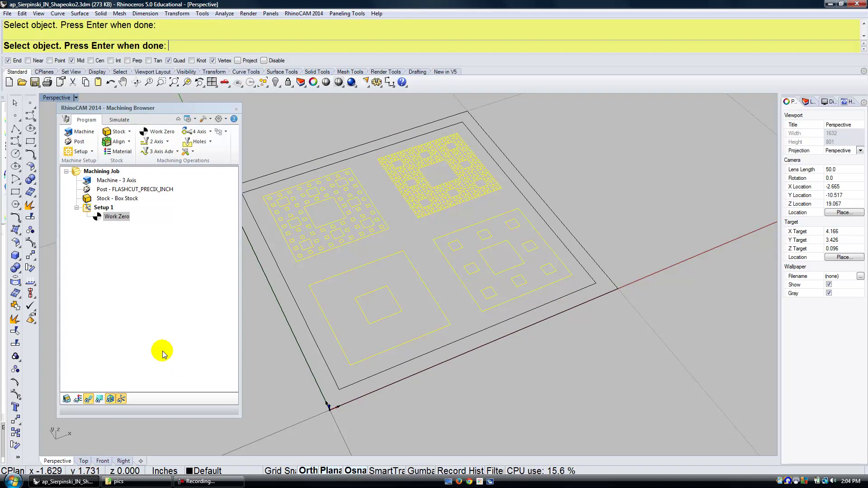
key(Return)
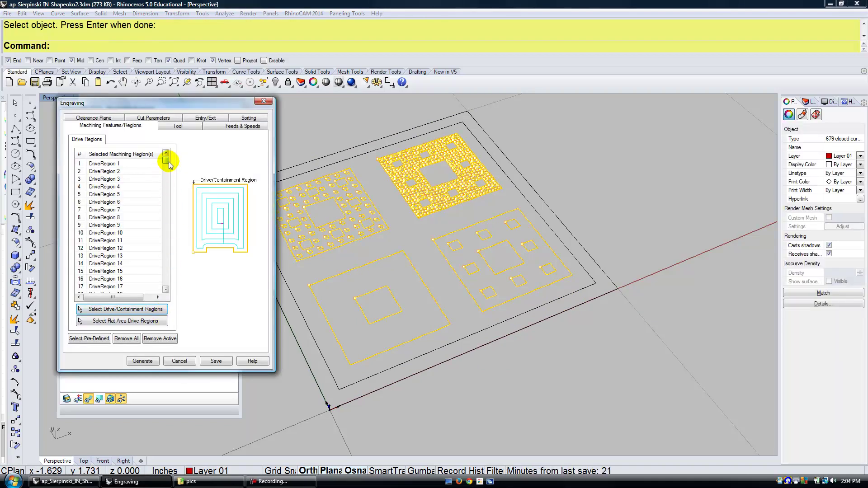
mouse_move(167, 160)
mouse_down()
mouse_move(174, 192)
mouse_move(163, 287)
mouse_move(171, 156)
mouse_up()
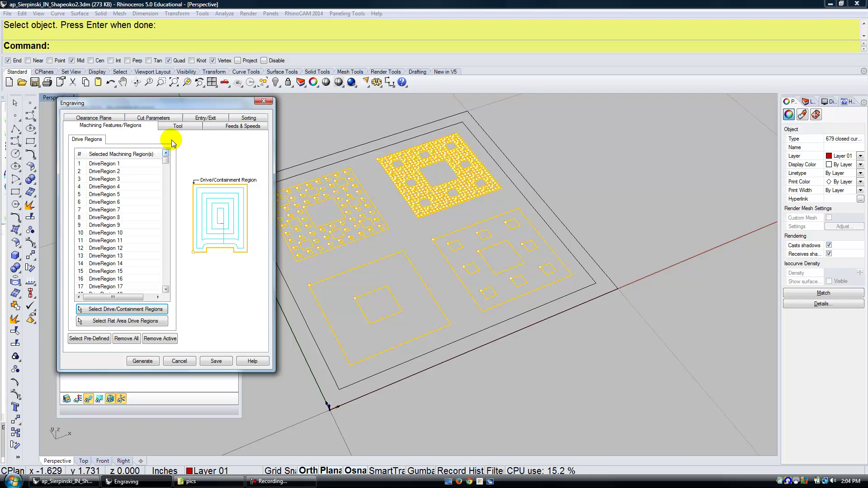
Confirm FlatMill1 with 0.02 tool diameter as the engraving tool in the tool editor
click(180, 129)
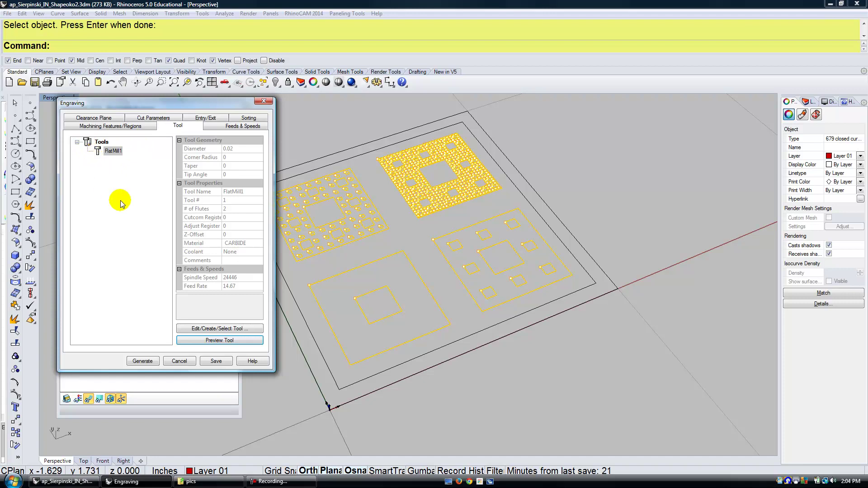
click(194, 334)
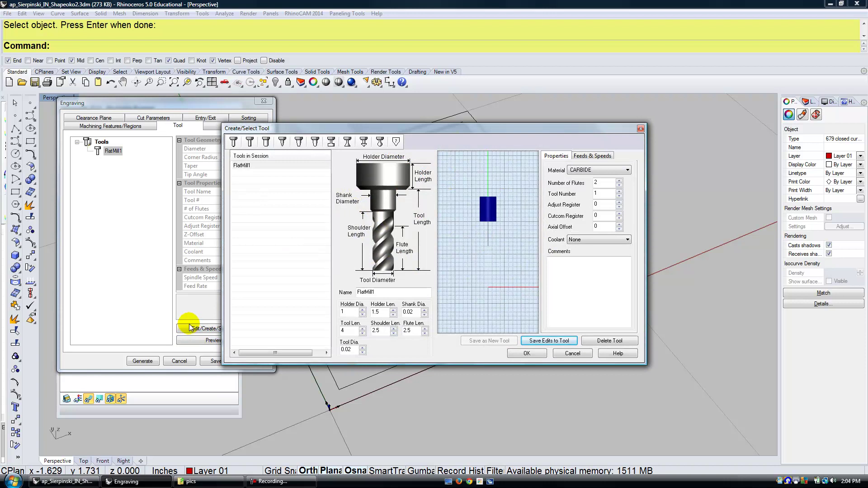
click(251, 144)
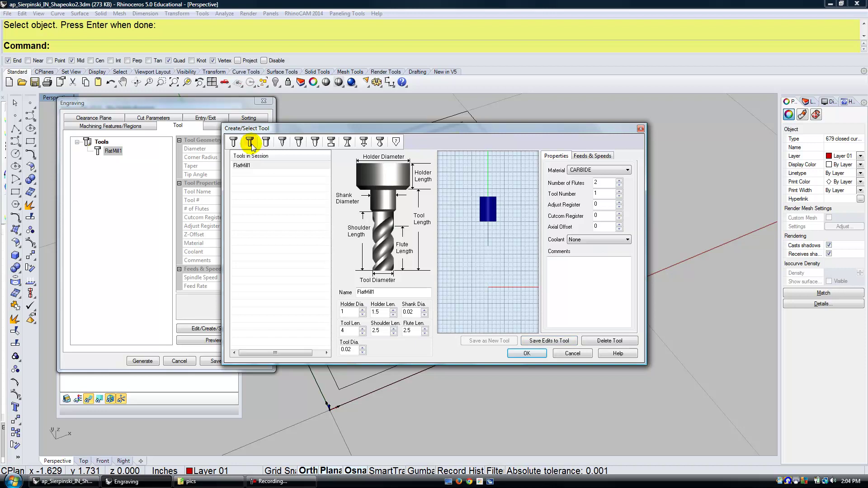
click(346, 350)
drag(347, 349, 325, 354)
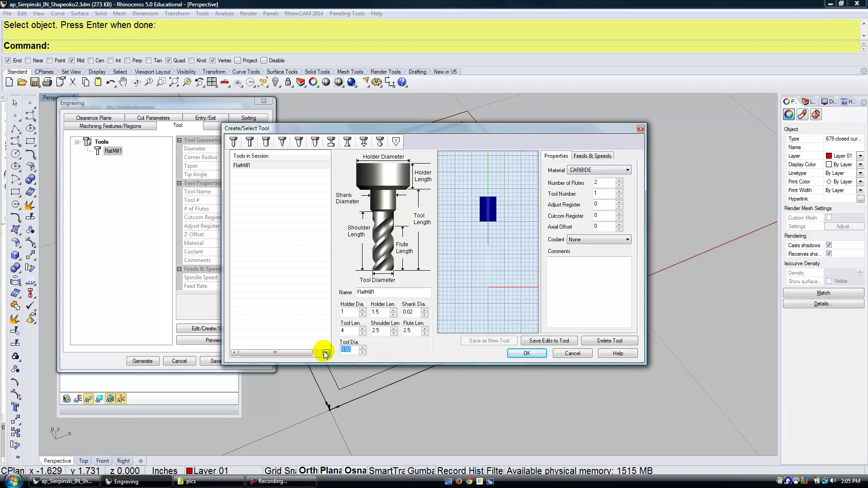
click(525, 354)
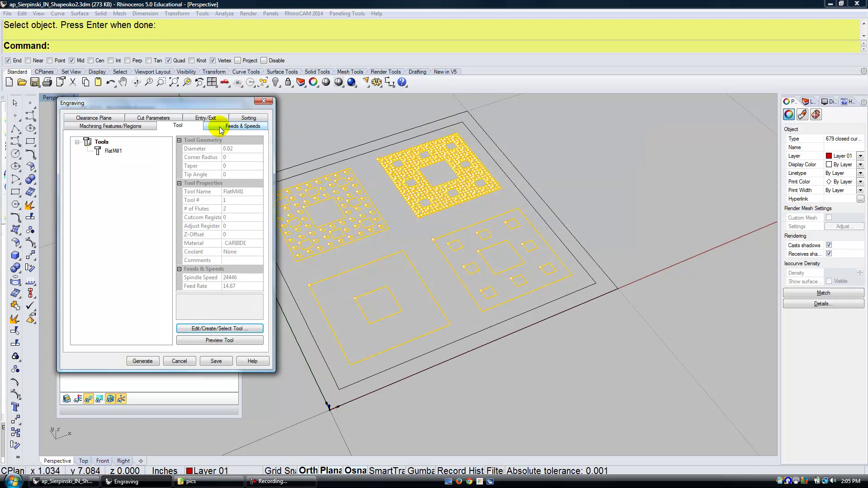
Set spindle speed to 0 and plunge, approach and engage feeds to 800 in/min
click(221, 129)
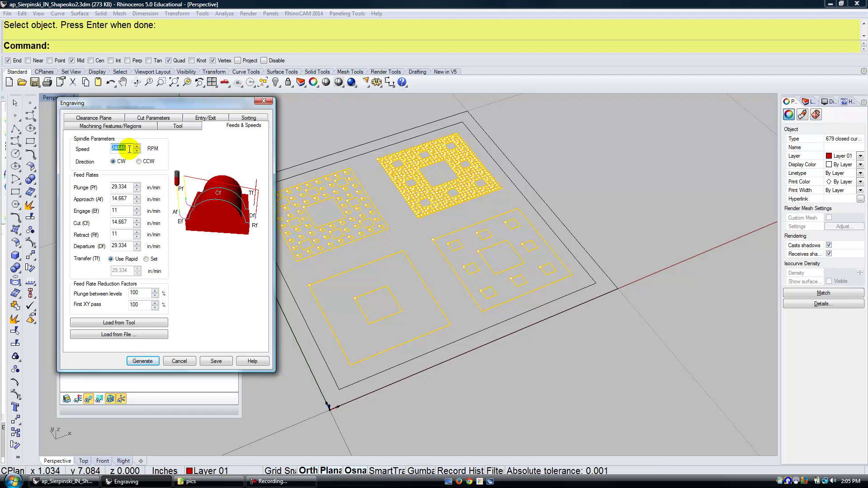
text(0)
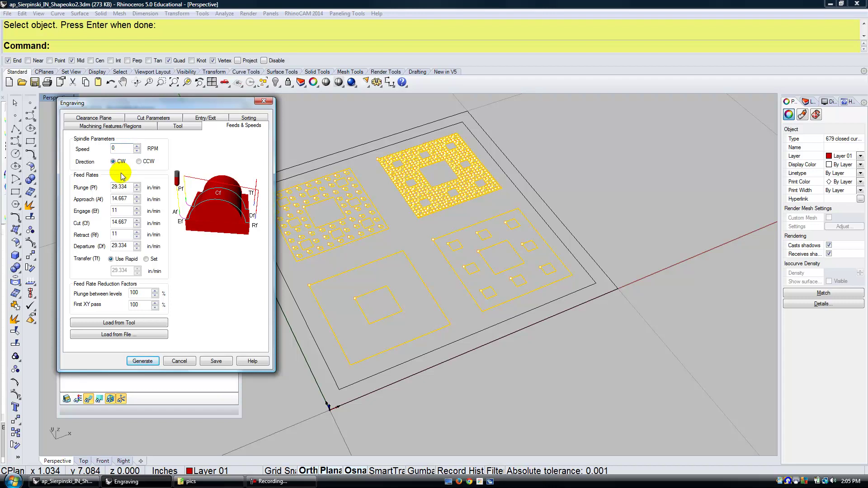
click(129, 187)
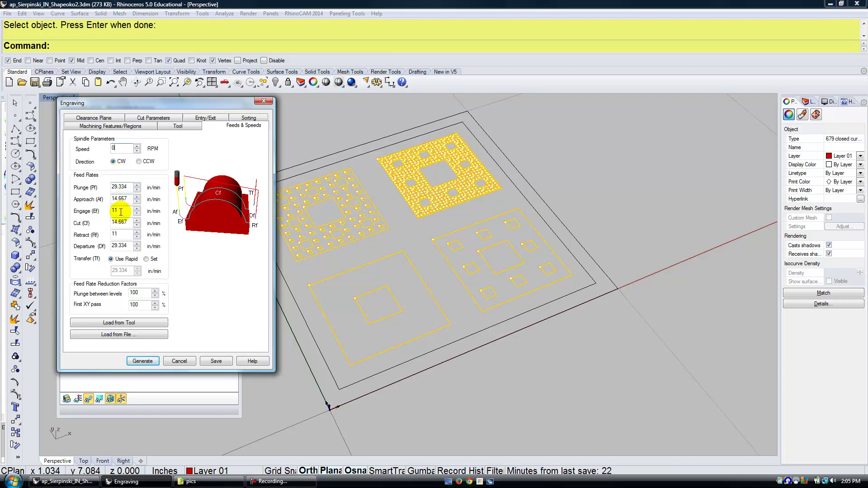
double_click(128, 187)
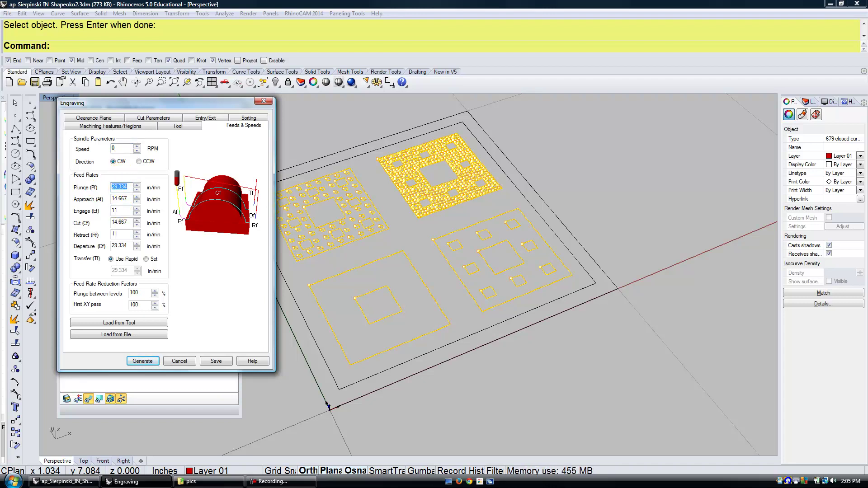
text(800)
double_click(116, 187)
key(ctrl+c)
double_click(120, 199)
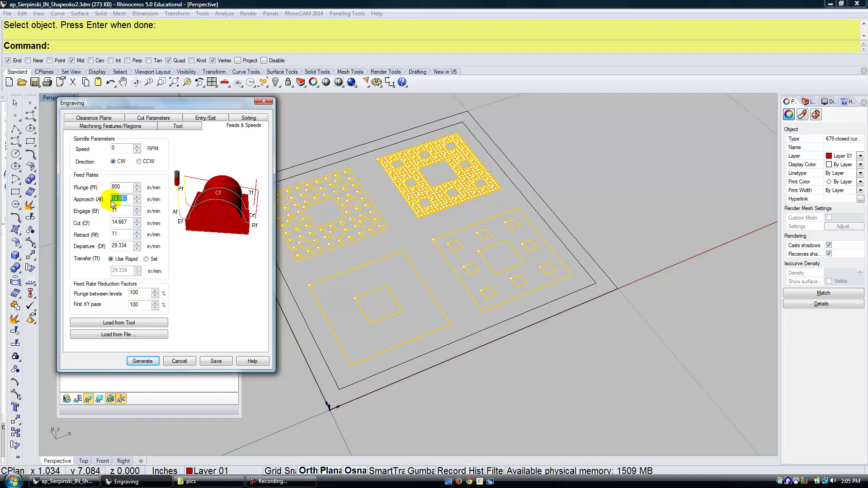
key(ctrl+v)
key(Tab)
key(ctrl+v)
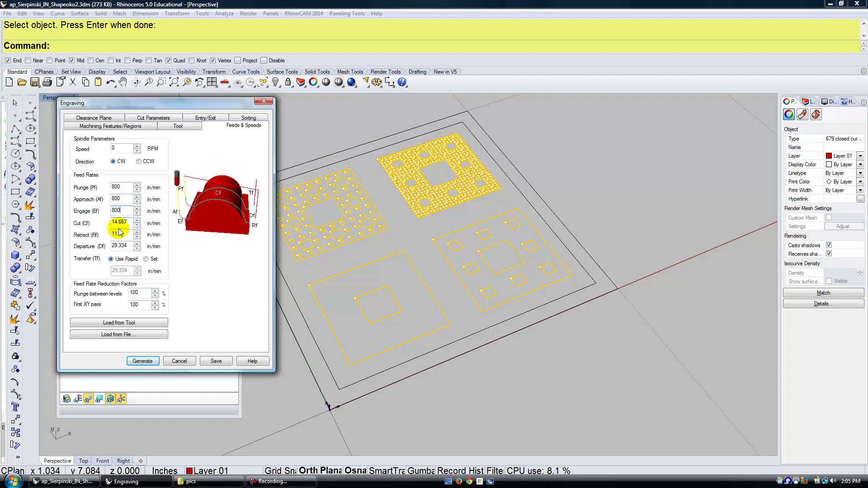
Set cut, retract and departure feeds to 400 in/min
key(Tab)
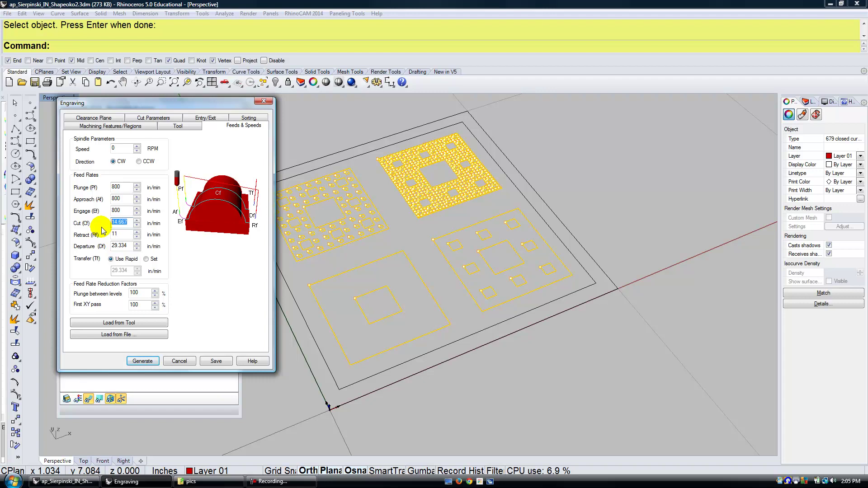
text(400)
double_click(121, 233)
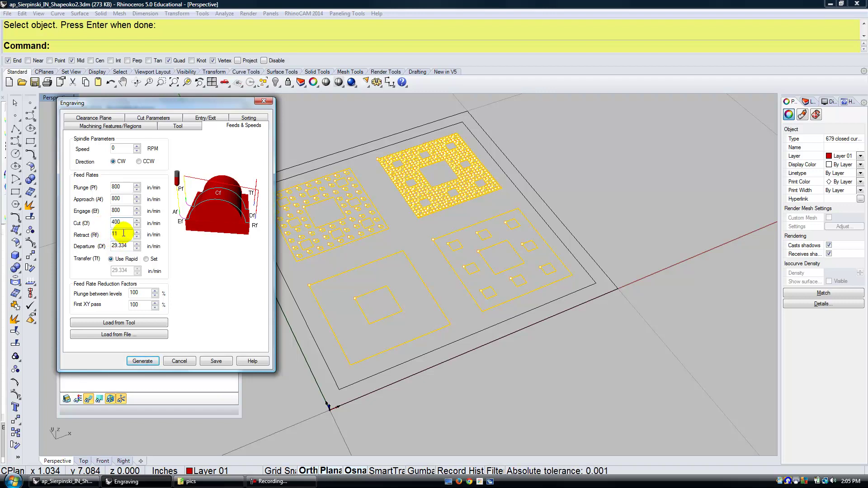
text(400)
double_click(126, 245)
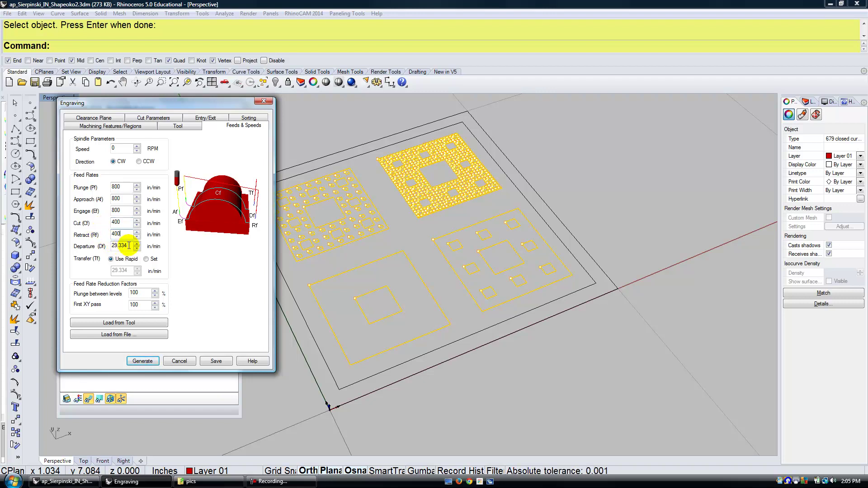
text(400)
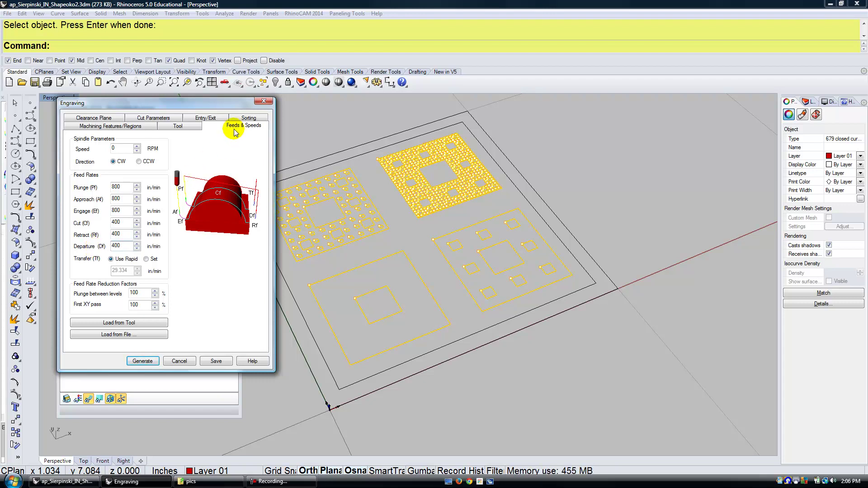
Set the clearance plane to Absolute Z Value 0.08
click(111, 121)
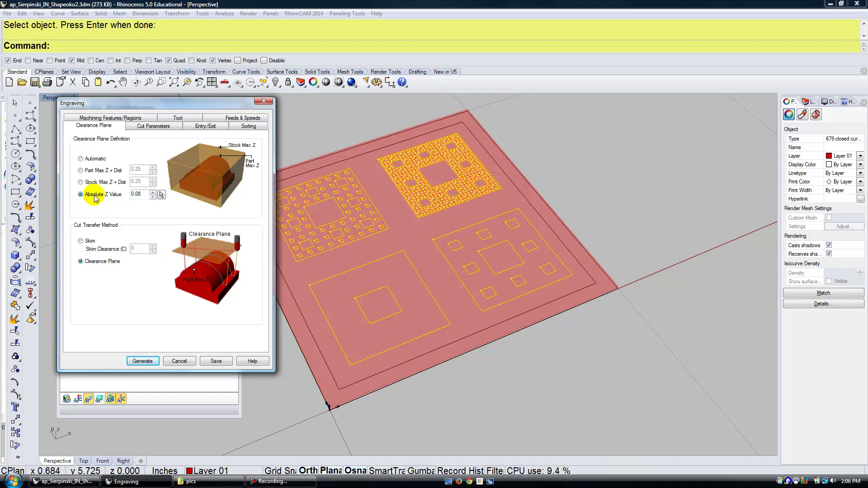
double_click(139, 195)
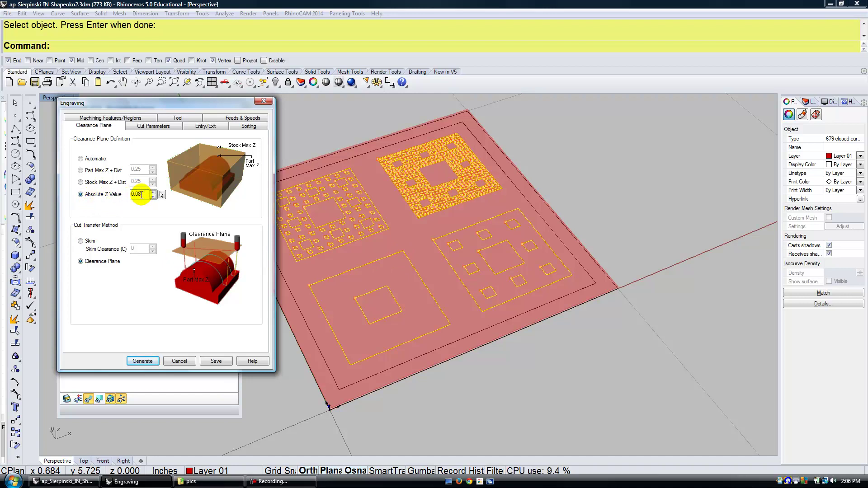
Choose At Bottom cut geometry and Minimum Distance Sort, then generate the engraving toolpath
click(154, 126)
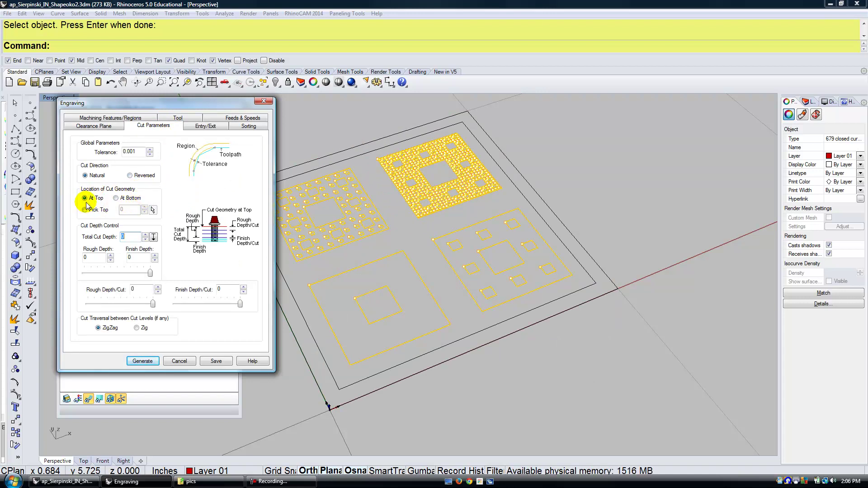
click(116, 198)
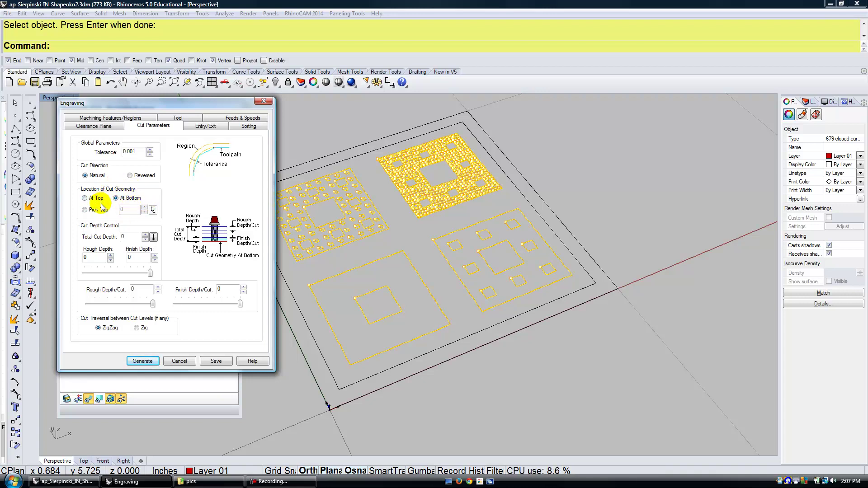
click(201, 126)
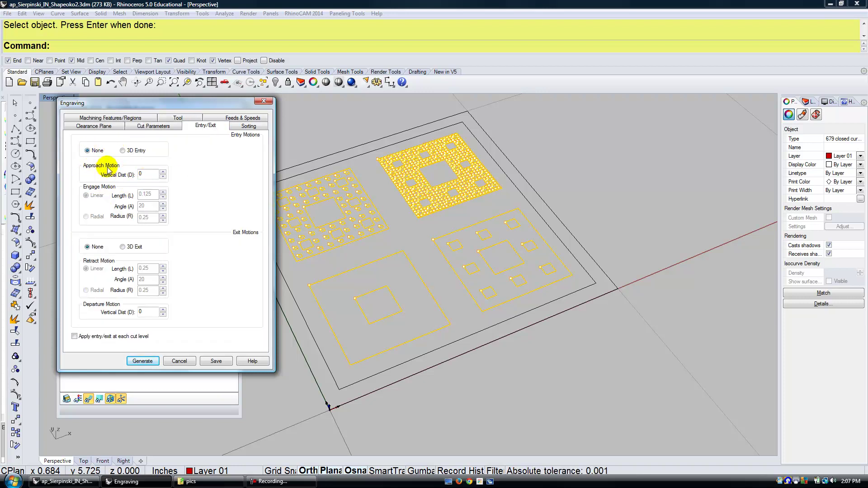
click(243, 127)
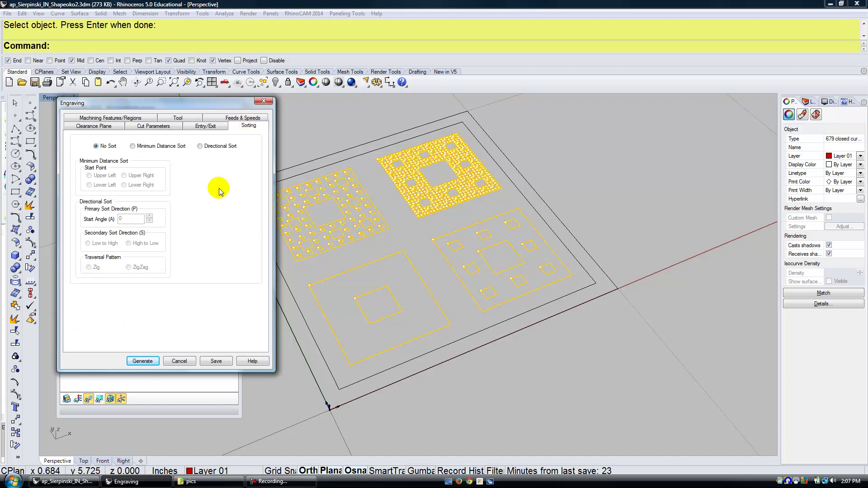
click(146, 148)
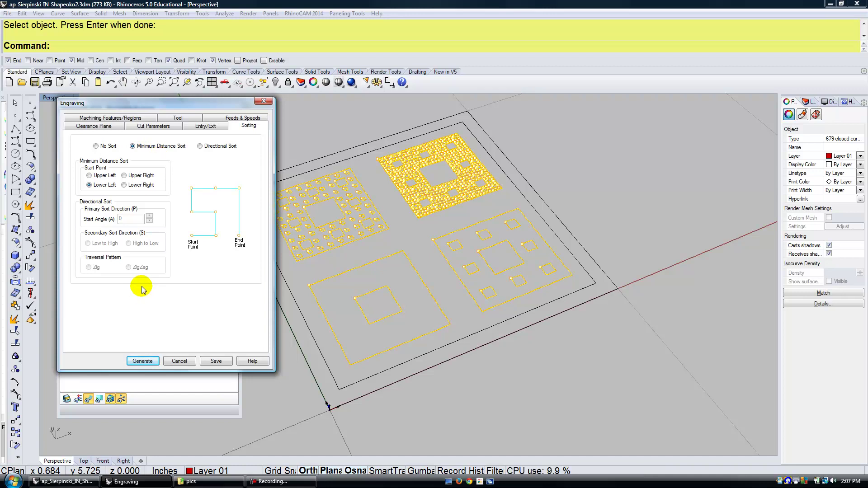
click(144, 362)
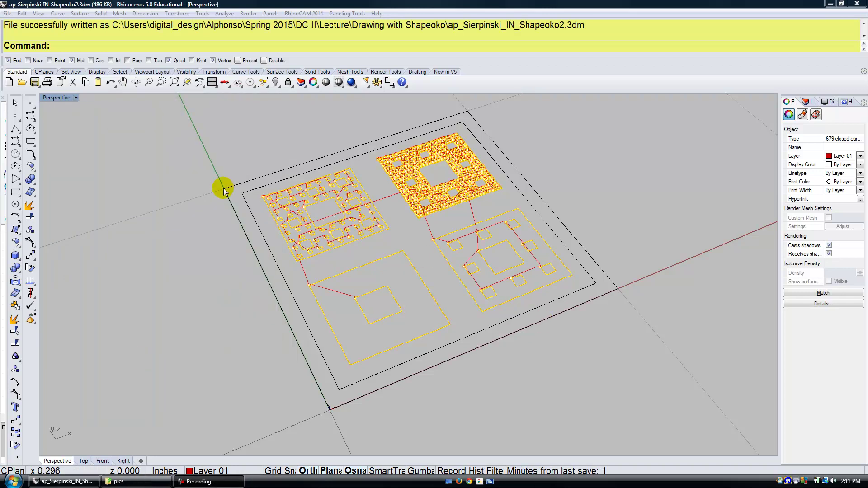
click(248, 4)
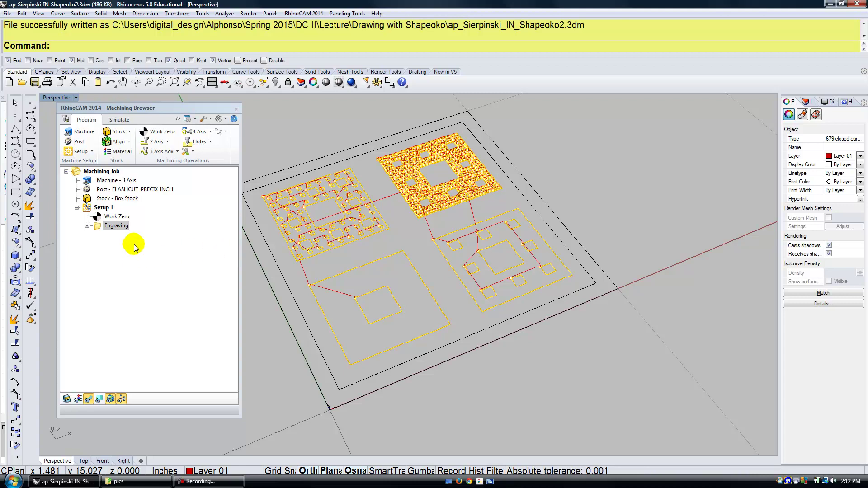
Run the engraving toolpath simulation over the Sierpinski carpet curves from the Simulate tab
click(120, 120)
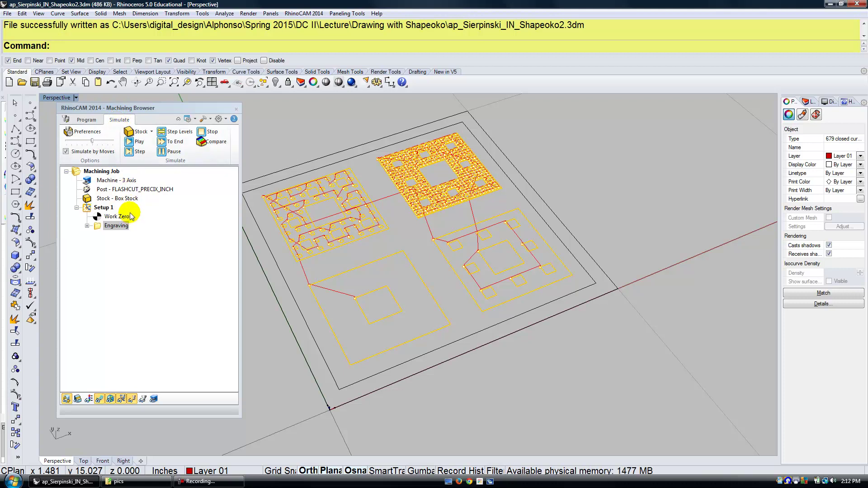
click(129, 143)
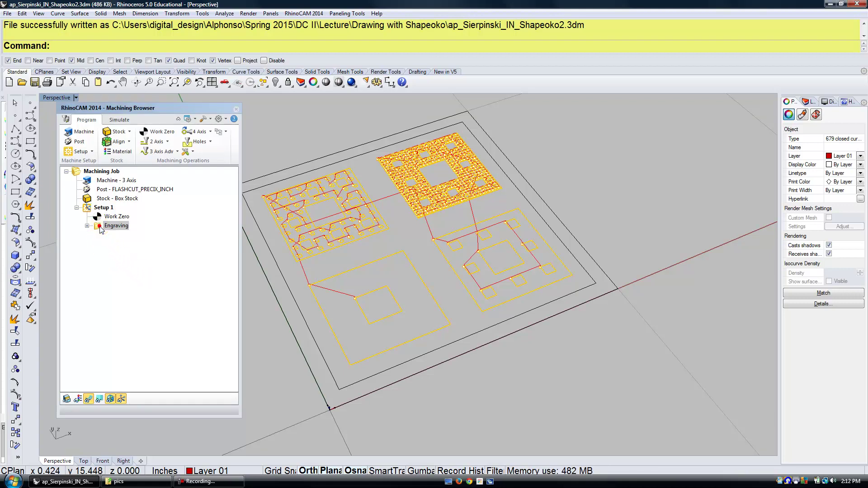
Replace the Engraving drive regions with only the lower-left carpet's outer square, then regenerate the toolpath
double_click(112, 226)
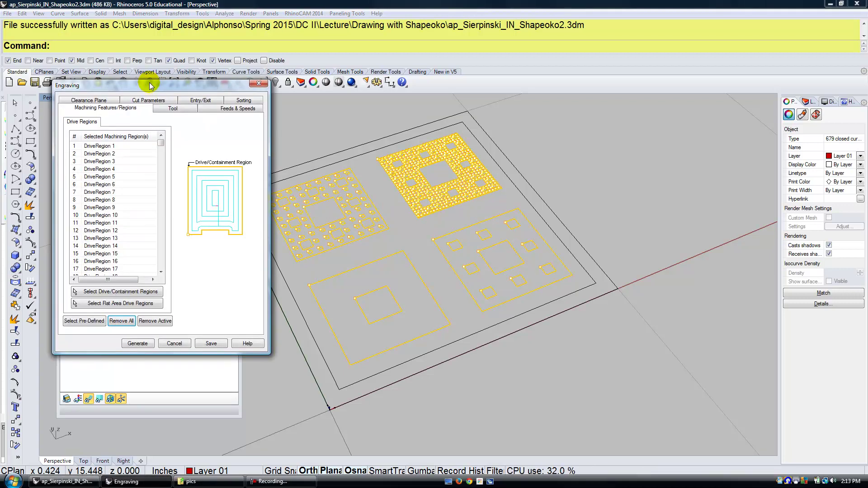
click(128, 323)
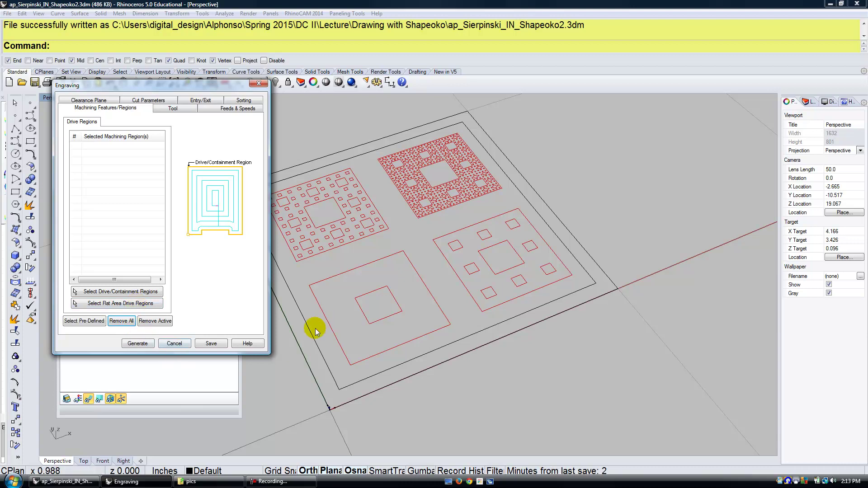
click(112, 292)
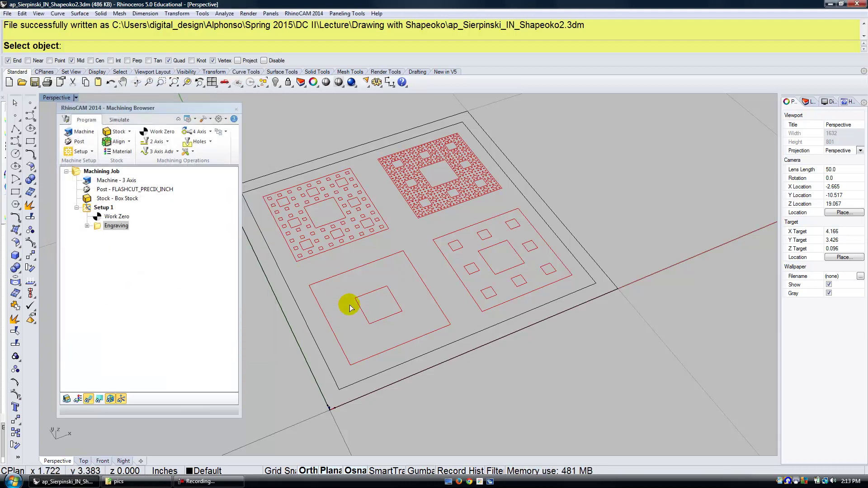
click(328, 321)
click(202, 270)
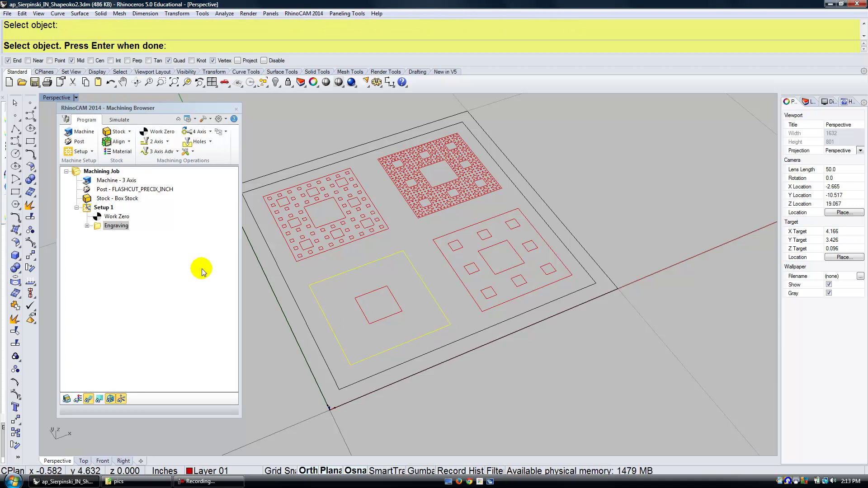
key(Return)
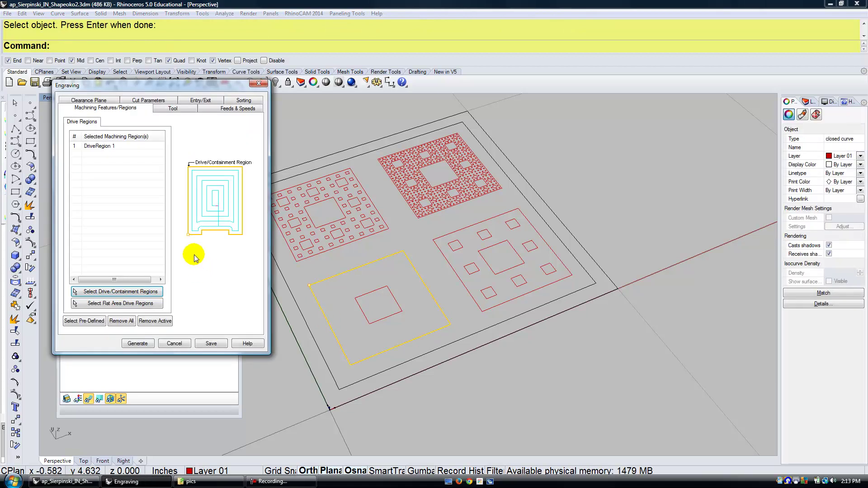
click(136, 343)
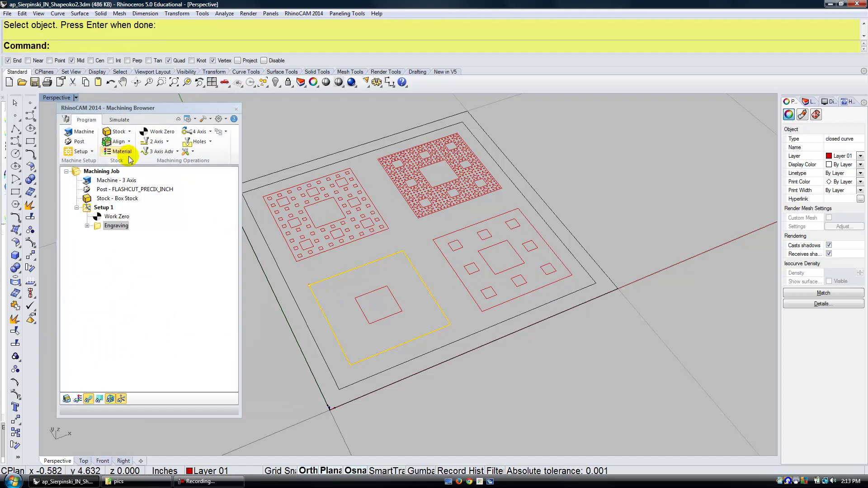
Turn off Simulate by Moves and play the engraving simulation continuously
click(121, 121)
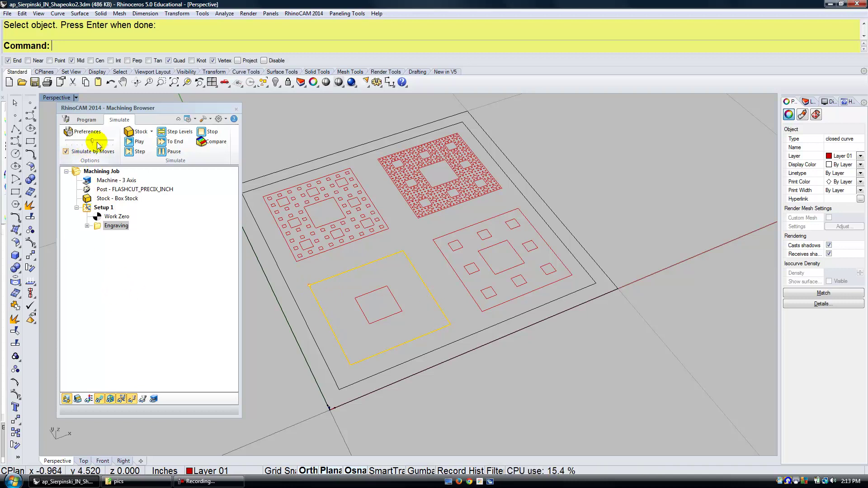
click(66, 152)
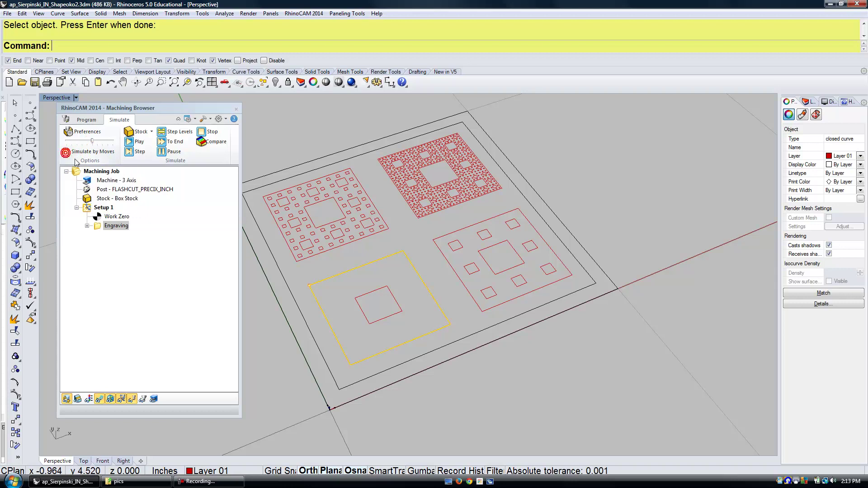
click(128, 144)
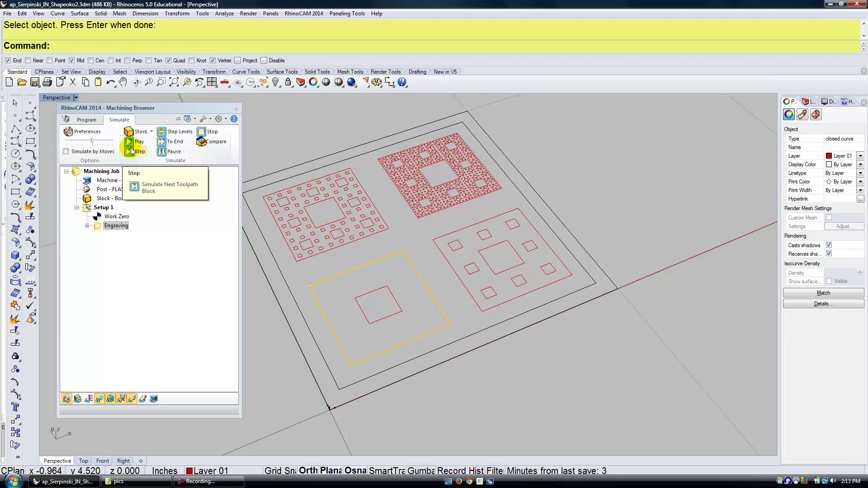
click(129, 143)
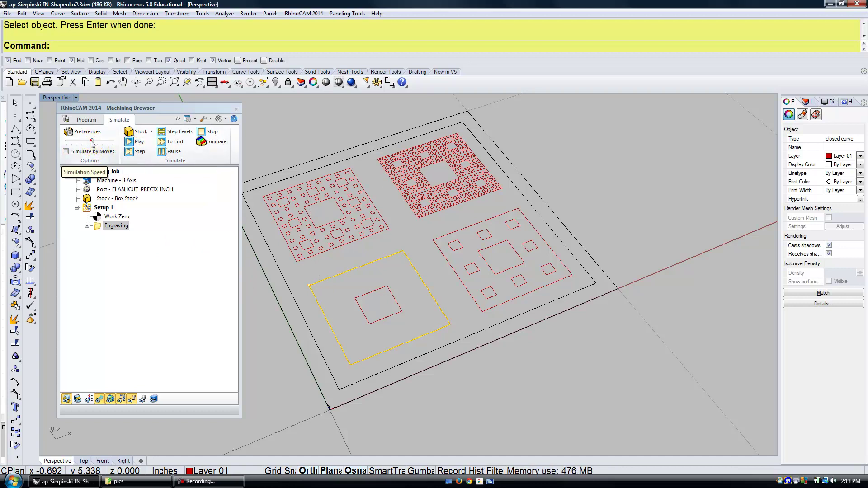
Drag the simulation speed to its minimum and replay the engraving
click(90, 141)
drag(90, 143, 67, 147)
click(132, 141)
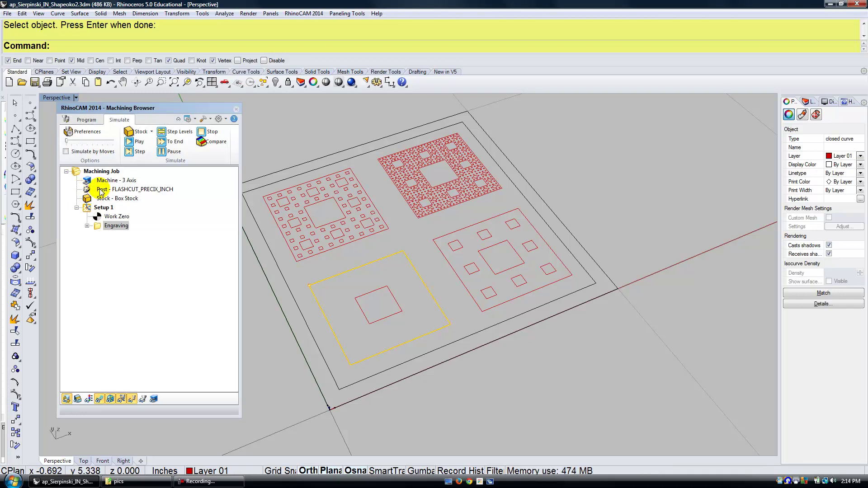
Post the Engraving operation, overwriting ap_Sierpinski_IN_Engraving.nc
right_click(97, 227)
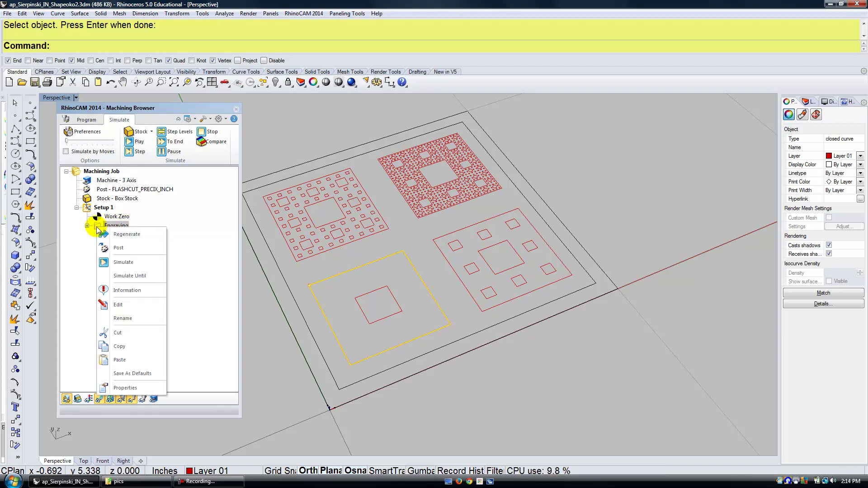
click(118, 249)
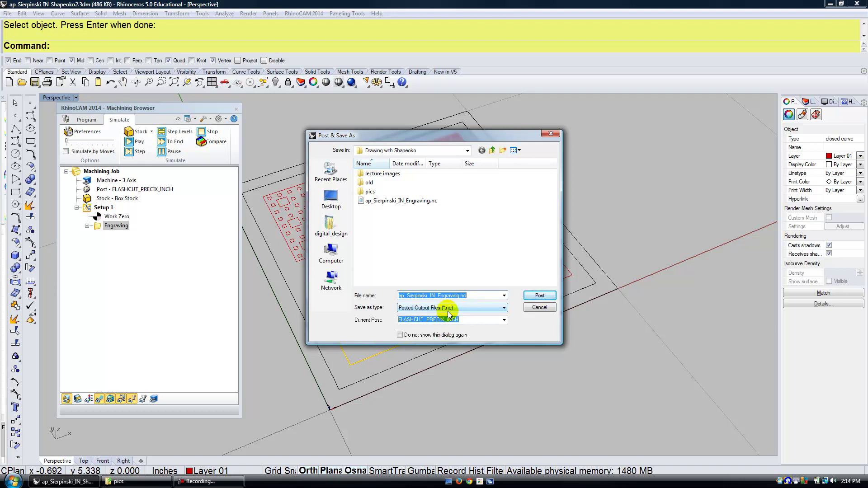
click(540, 297)
click(463, 247)
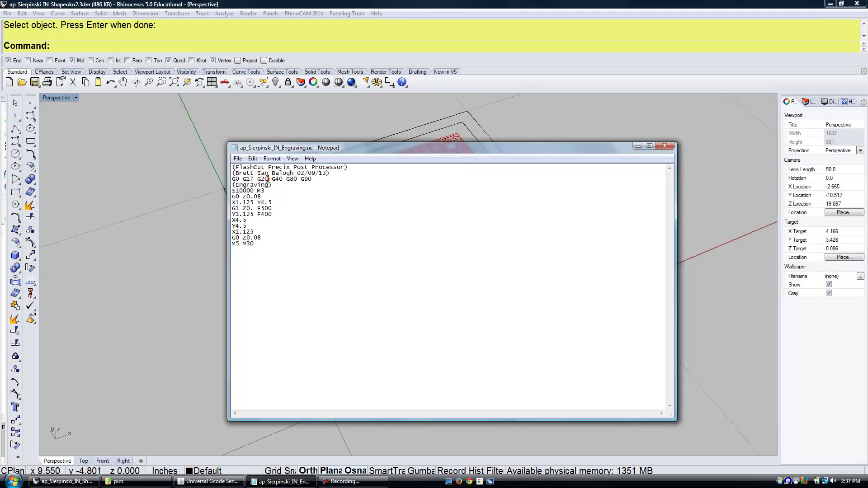
drag(268, 179, 230, 179)
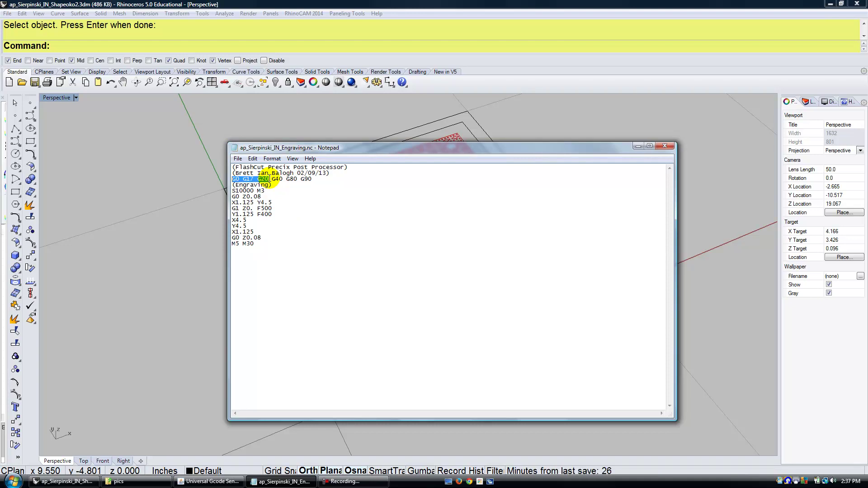
drag(271, 185, 230, 186)
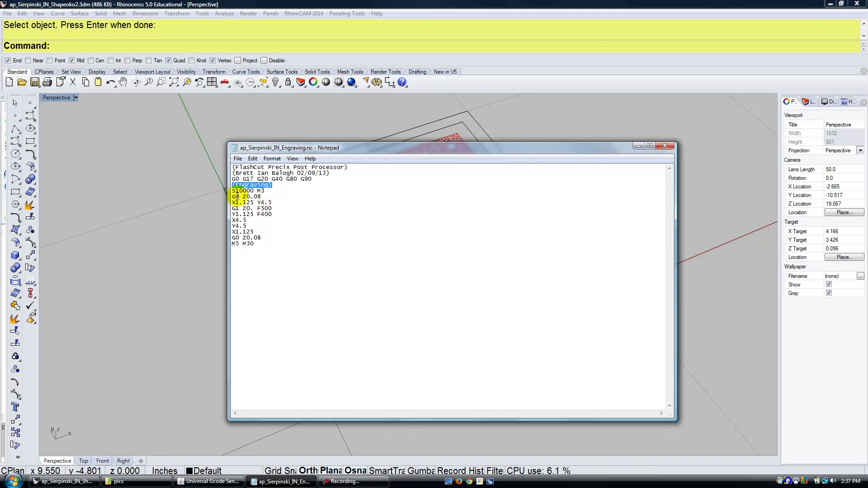
click(232, 192)
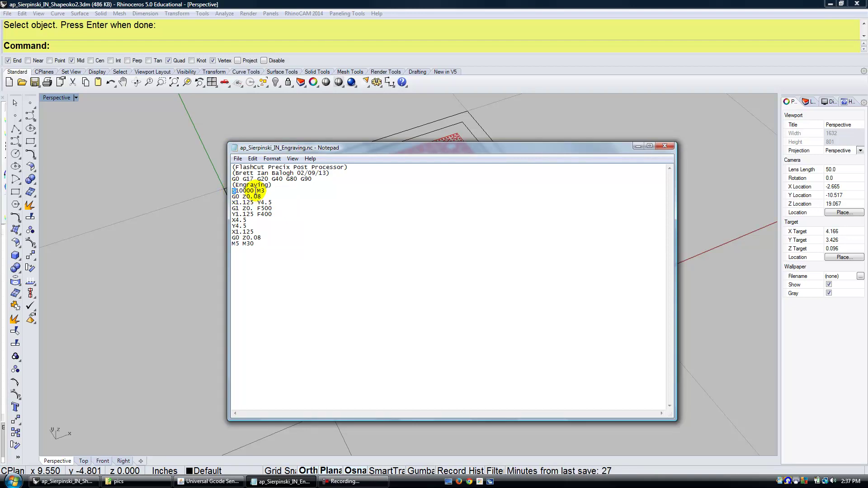
drag(254, 190, 233, 188)
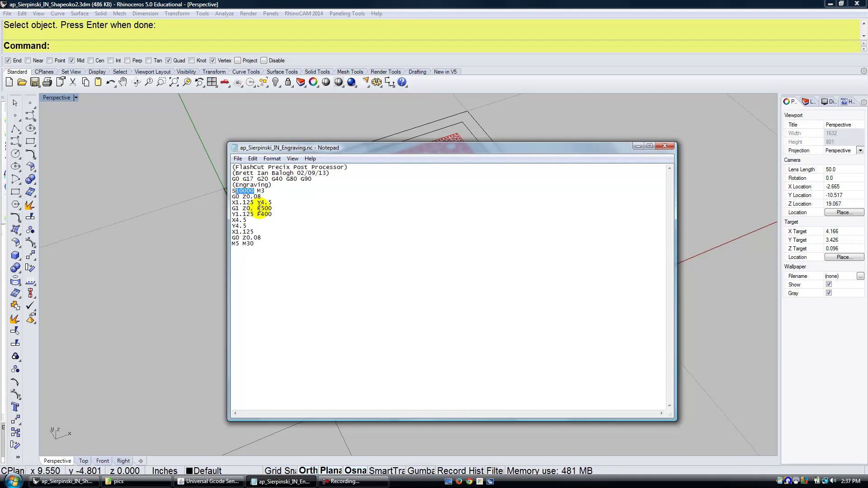
drag(265, 191, 258, 191)
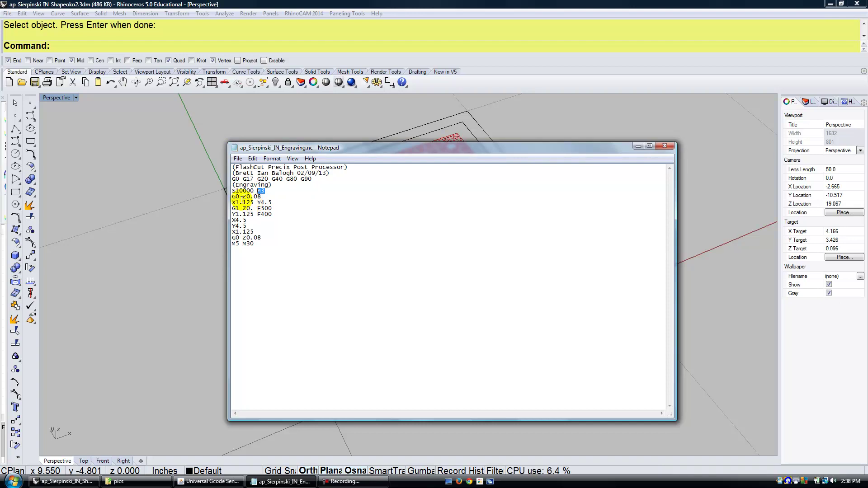
double_click(238, 197)
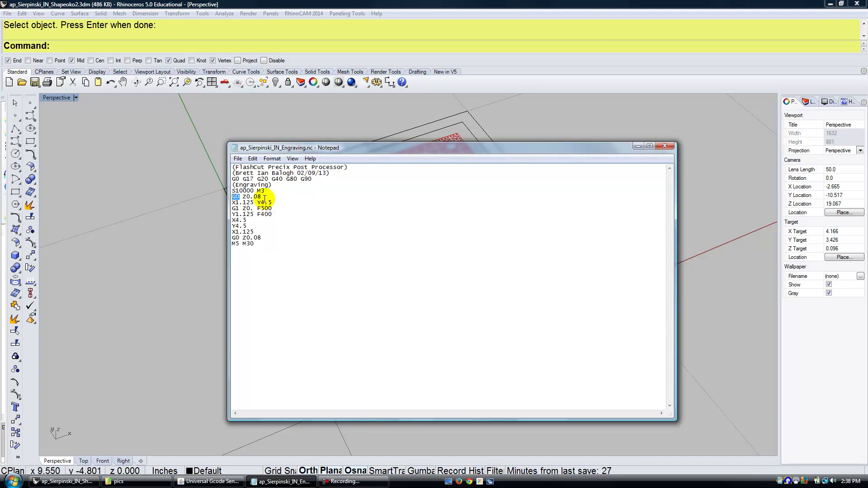
drag(262, 196, 242, 196)
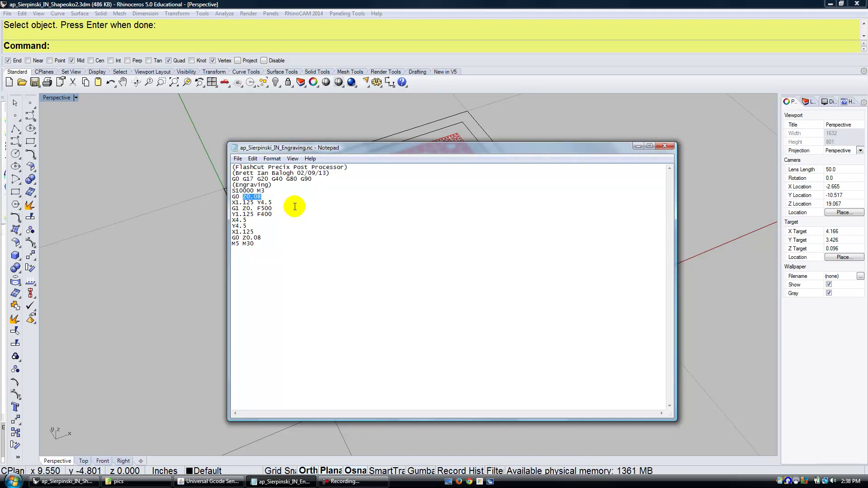
click(253, 231)
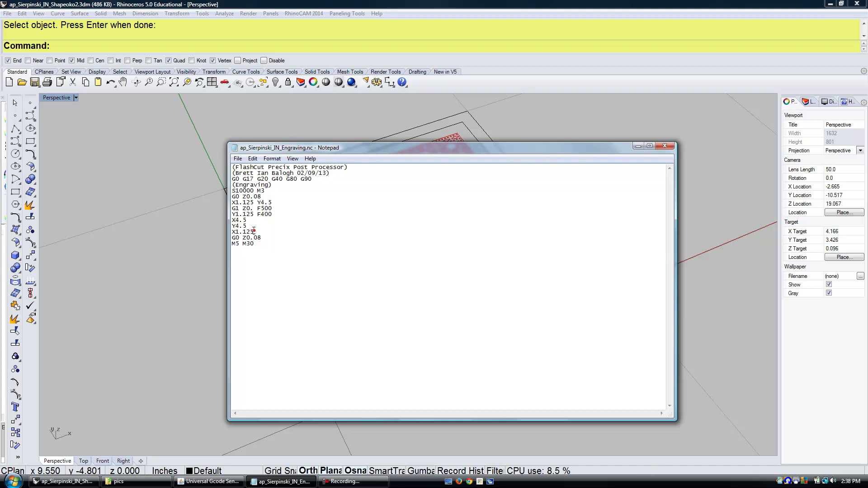
drag(254, 230, 228, 202)
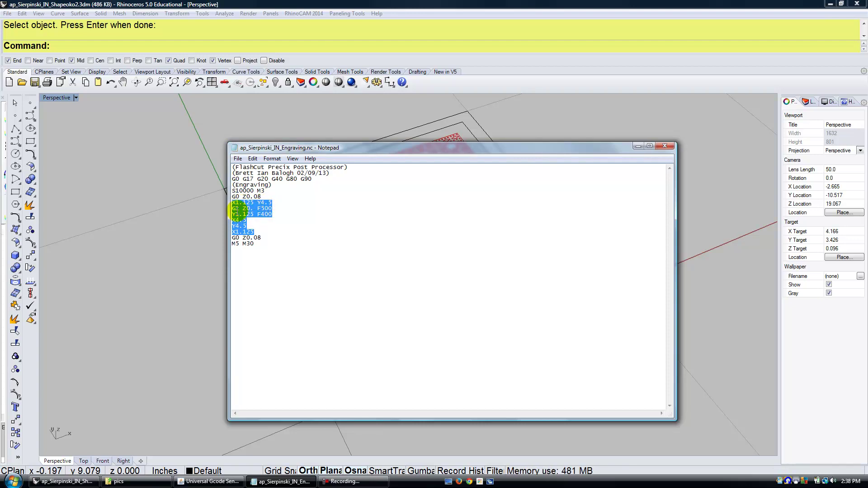
click(238, 209)
double_click(235, 209)
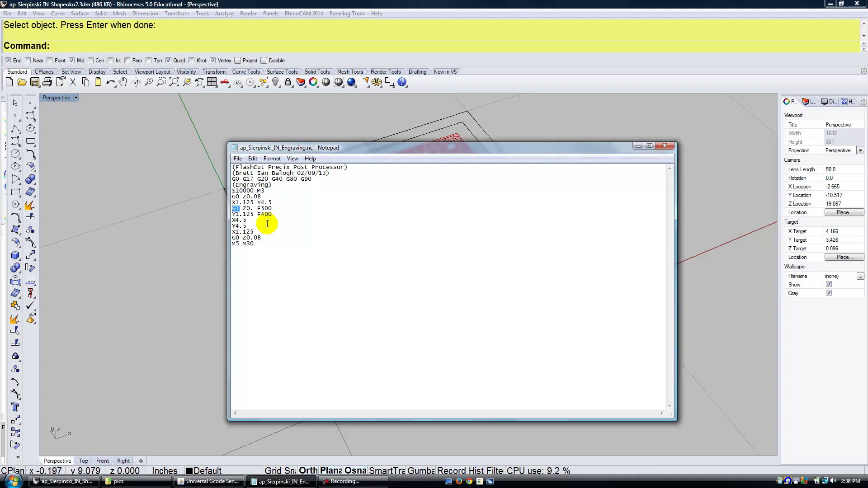
double_click(271, 209)
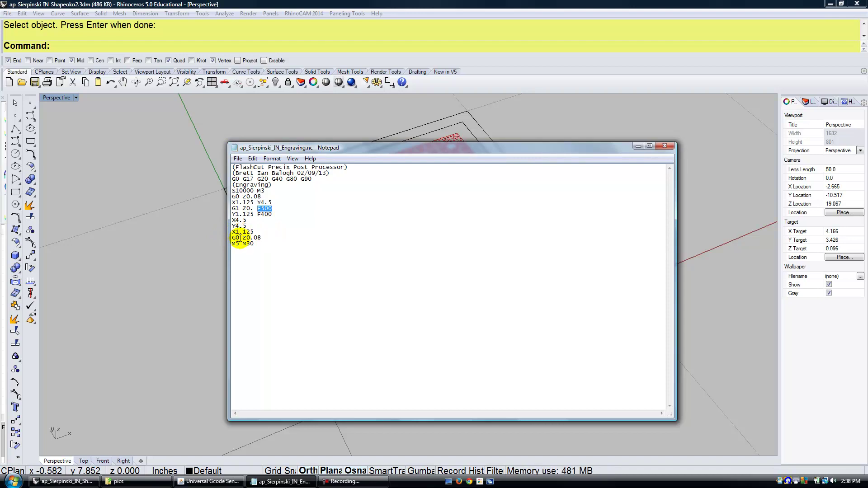
drag(240, 238, 232, 238)
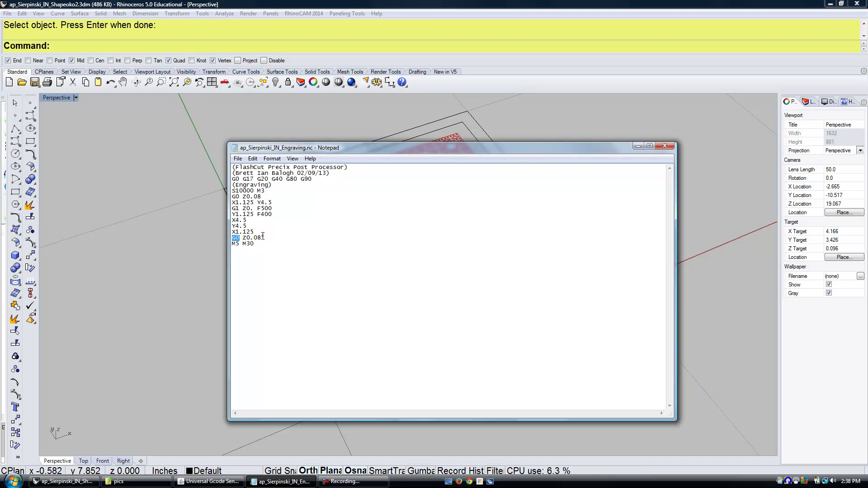
mouse_move(262, 239)
mouse_down()
mouse_move(229, 242)
mouse_move(243, 244)
mouse_up()
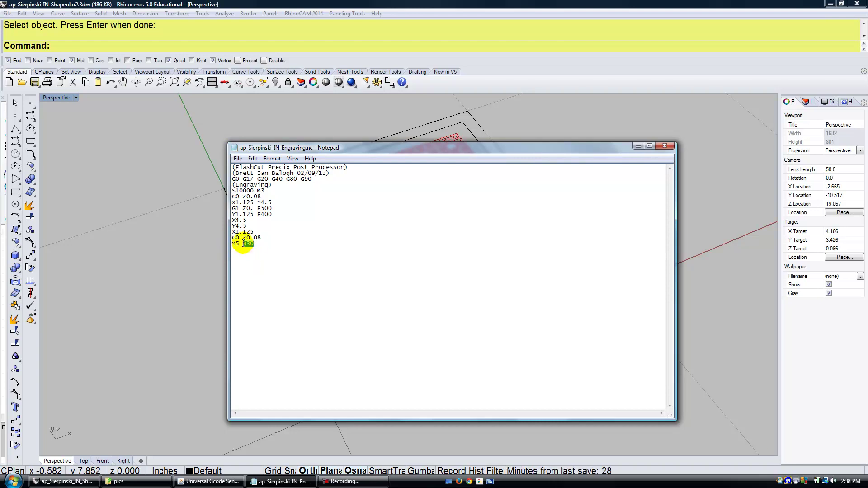